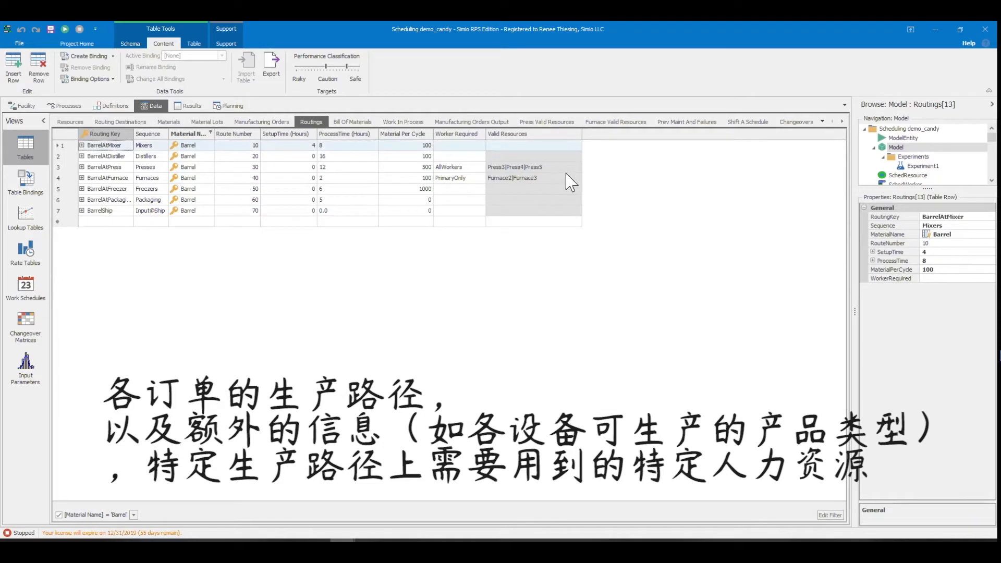
Change the Routings table's material name filter from Barrel to Disk
left_click(210, 133)
left_click(214, 158)
left_click(214, 166)
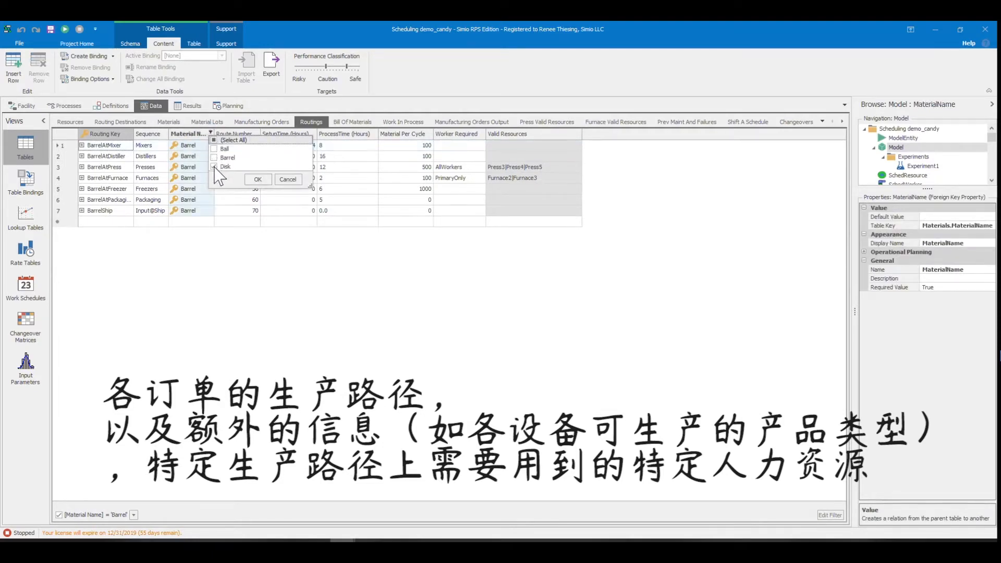
left_click(257, 180)
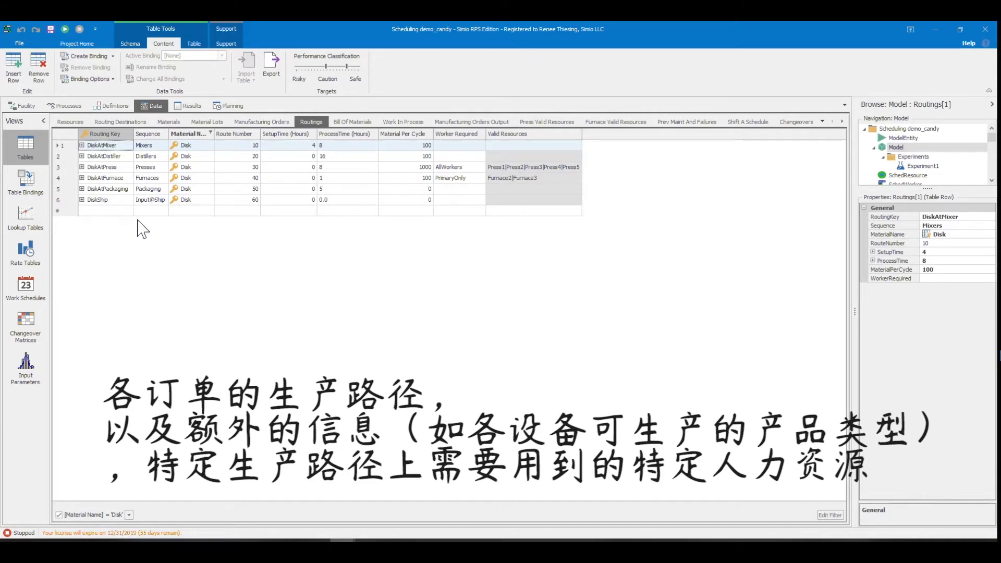
left_click(342, 246)
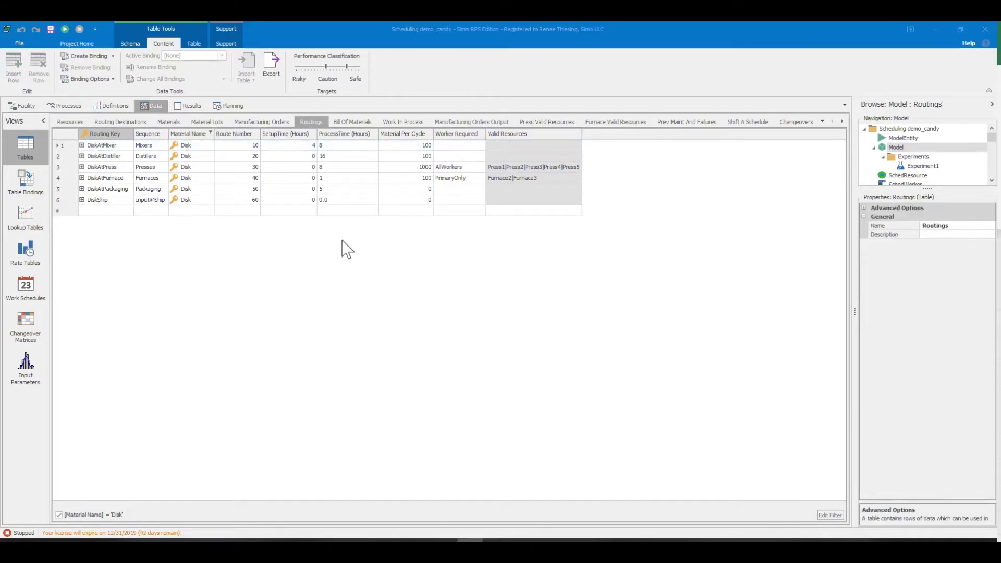
Review the external data sources the Routings table can be bound to and its binding import options
left_click(112, 56)
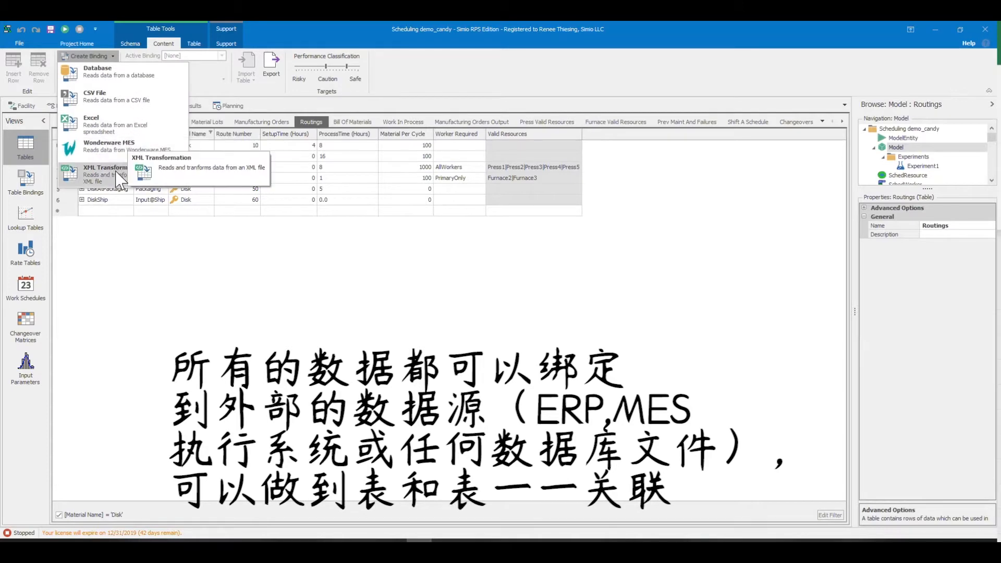
left_click(111, 57)
left_click(112, 79)
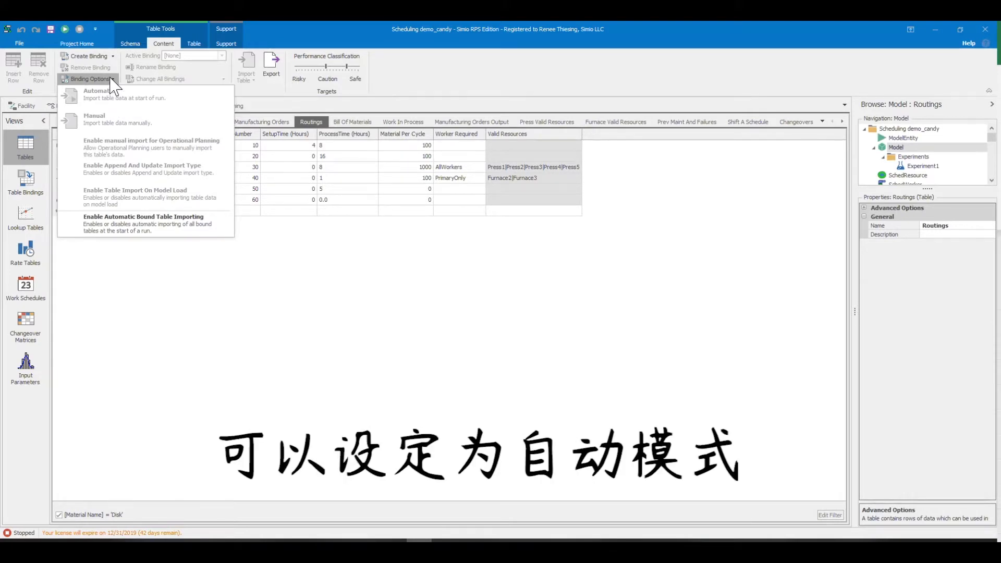
left_click(113, 79)
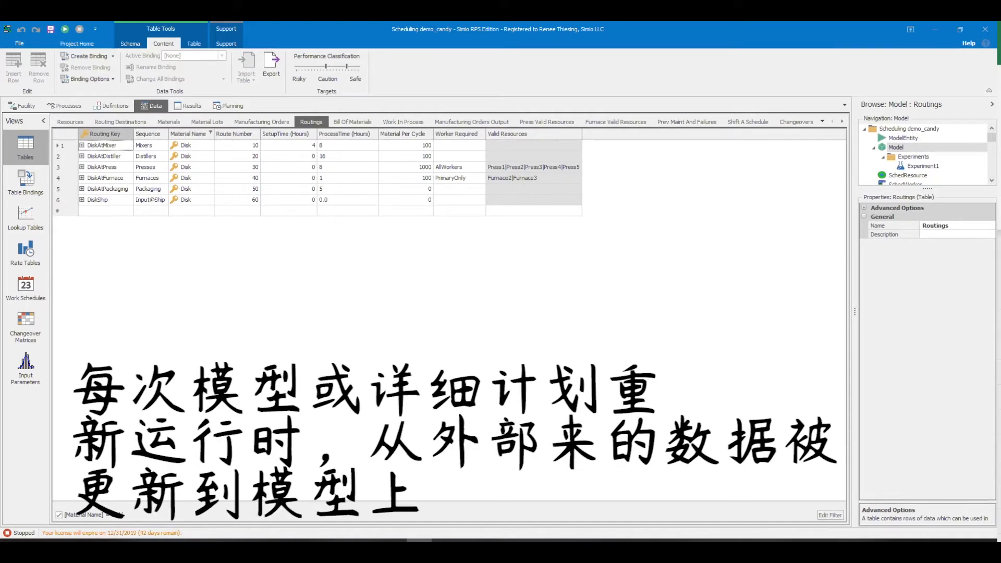
Open the planning Gantt chart with its operational planning commands and examine Press3's details for the constraint on Order_07
left_click(236, 106)
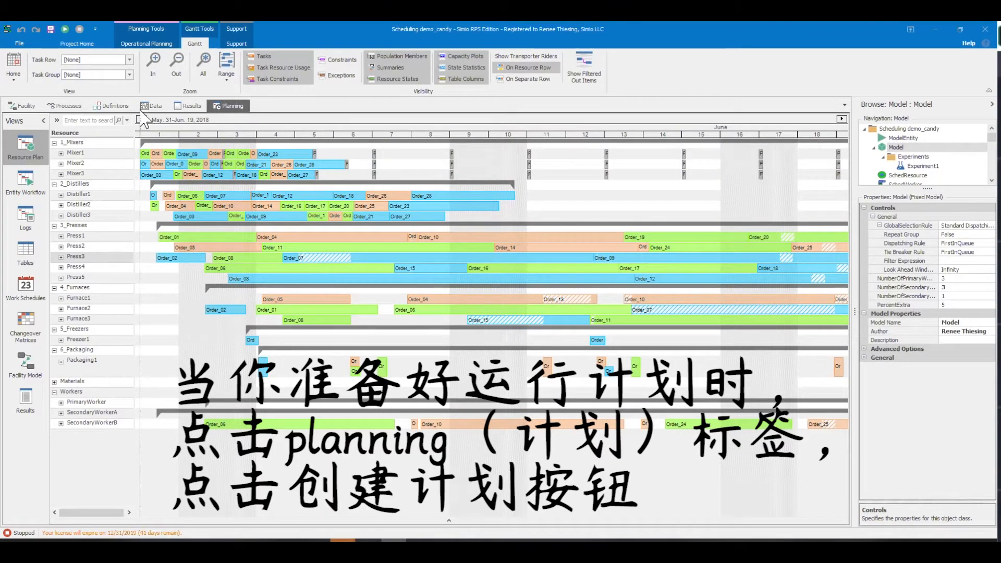
left_click(146, 44)
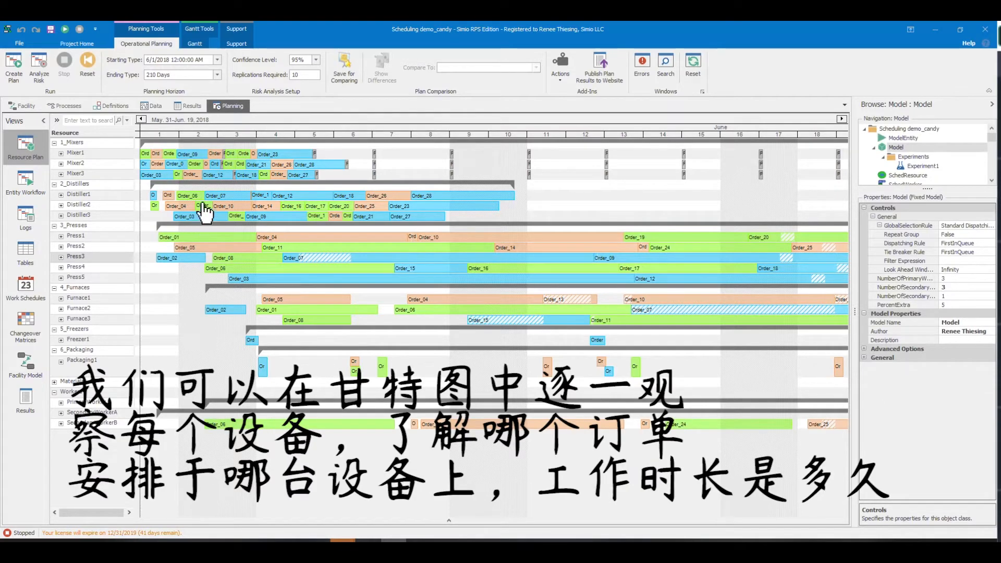
mouse_move(218, 197)
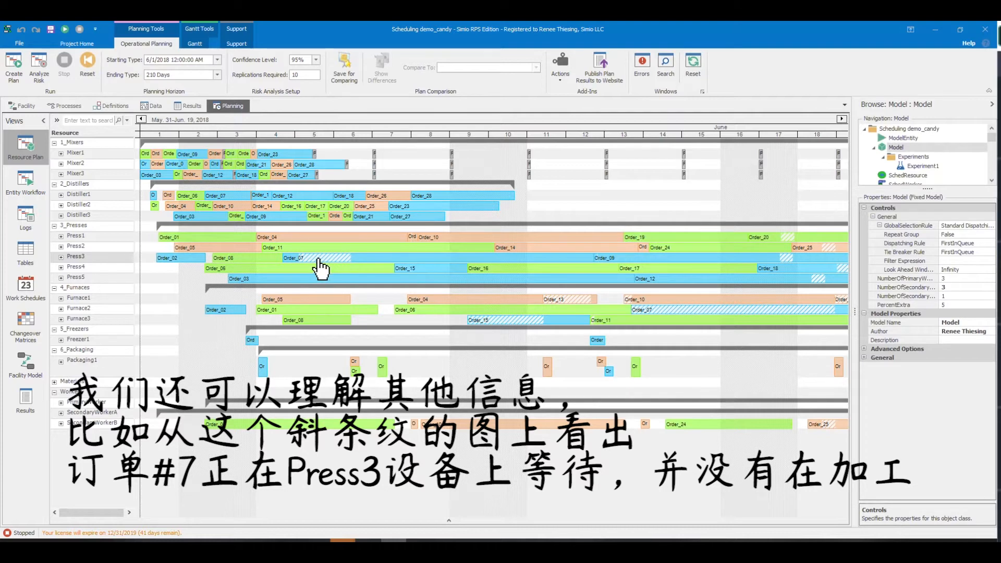
mouse_move(320, 268)
left_click(61, 257)
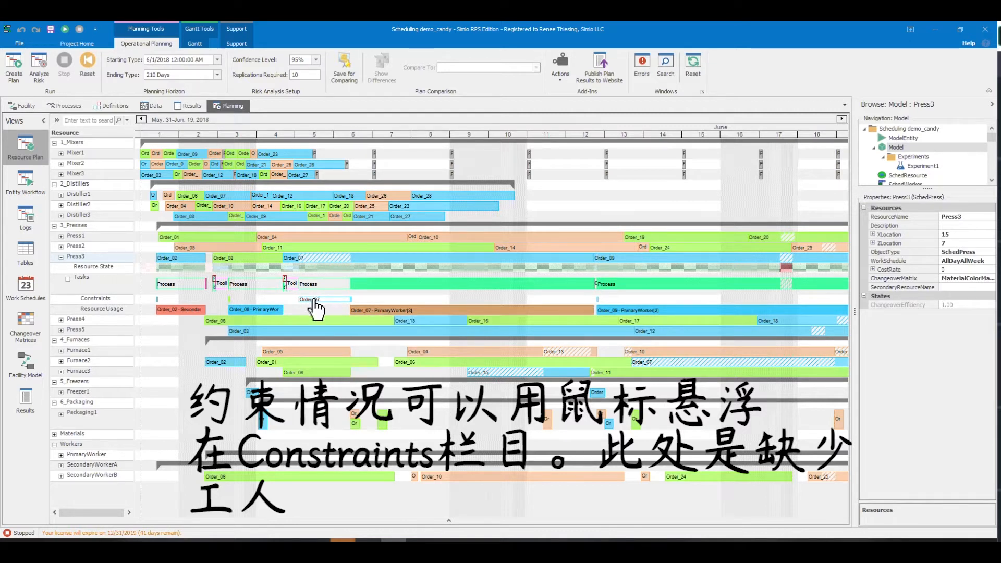
mouse_move(314, 302)
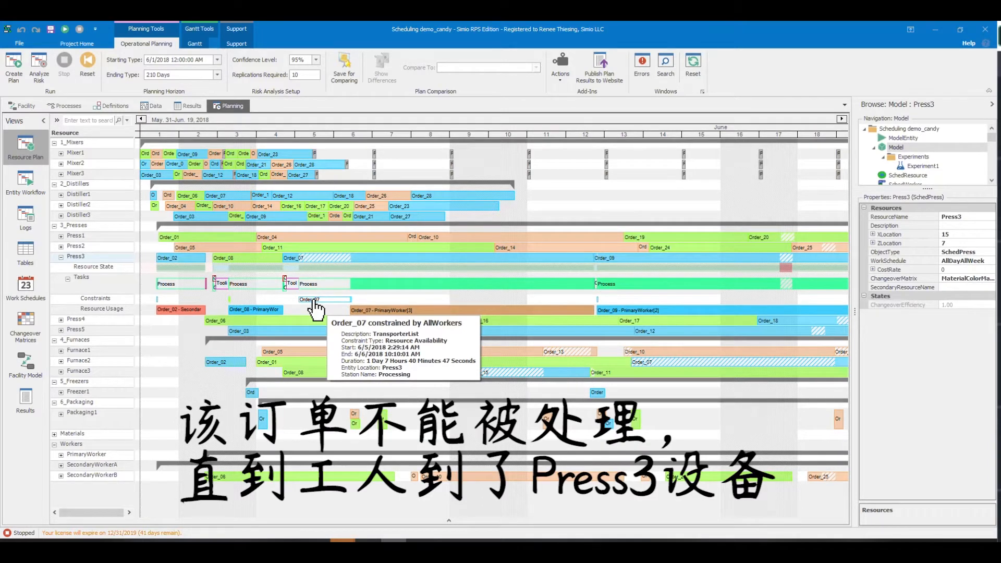
left_click(61, 256)
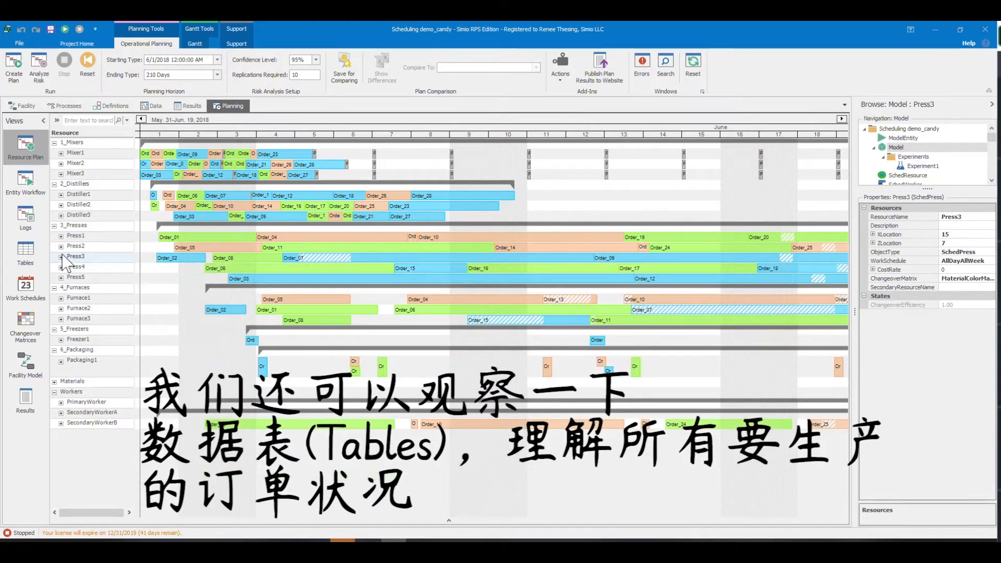
Check Order_07's ship status and on-time probability in the planning Manufacturing Orders table, and filter the table to orders with Late status
left_click(29, 260)
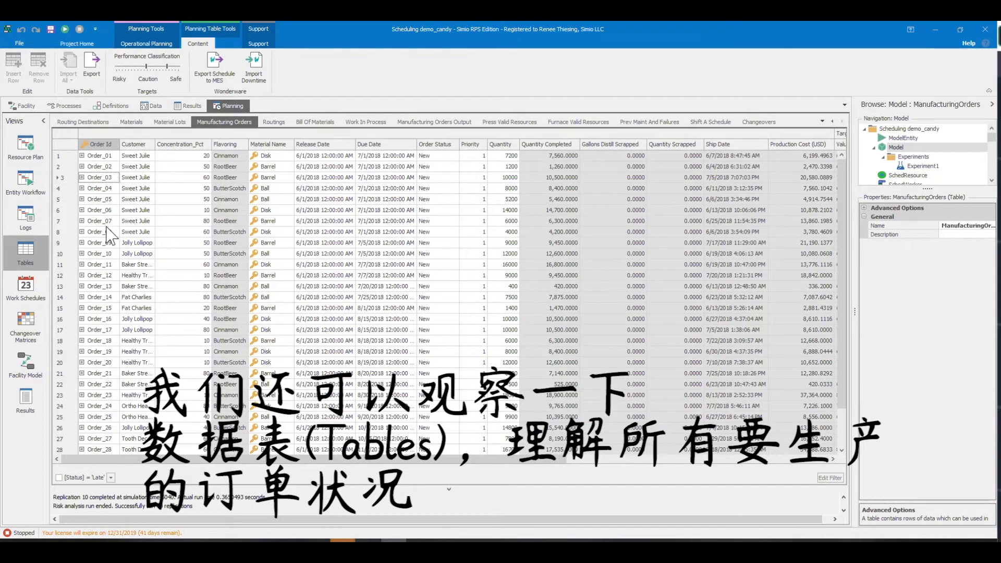
left_click_drag(192, 459, 485, 449)
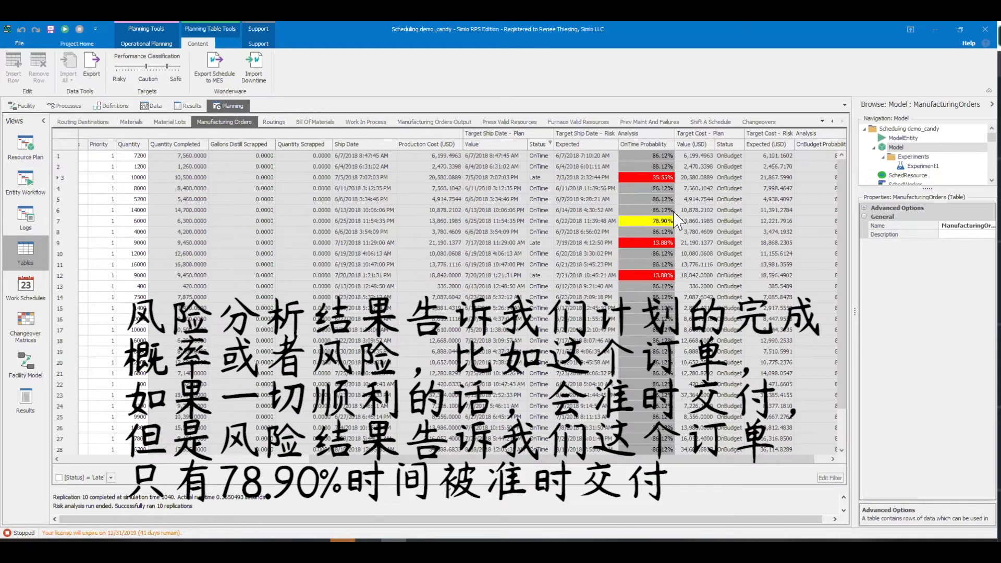
mouse_move(674, 212)
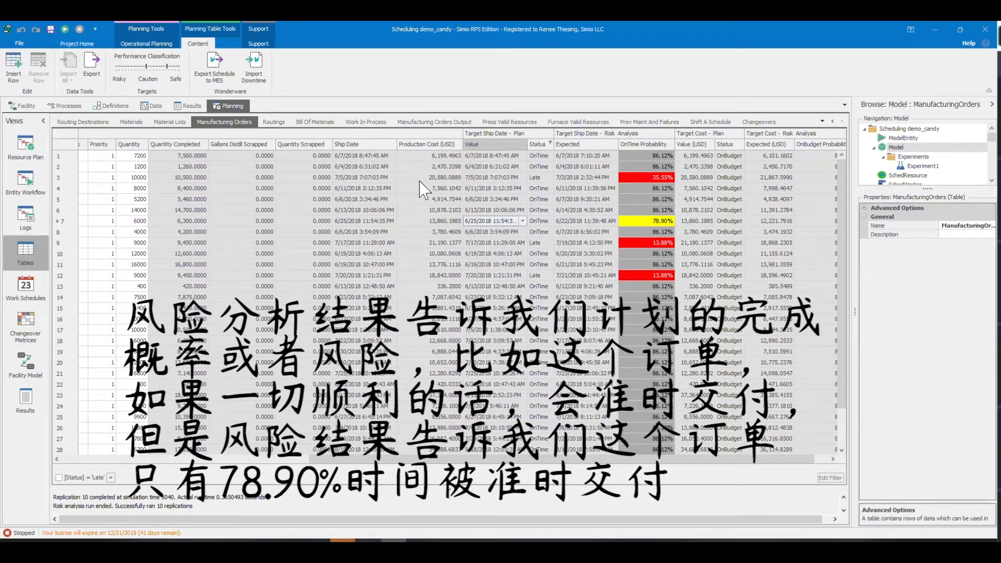
left_click(542, 222)
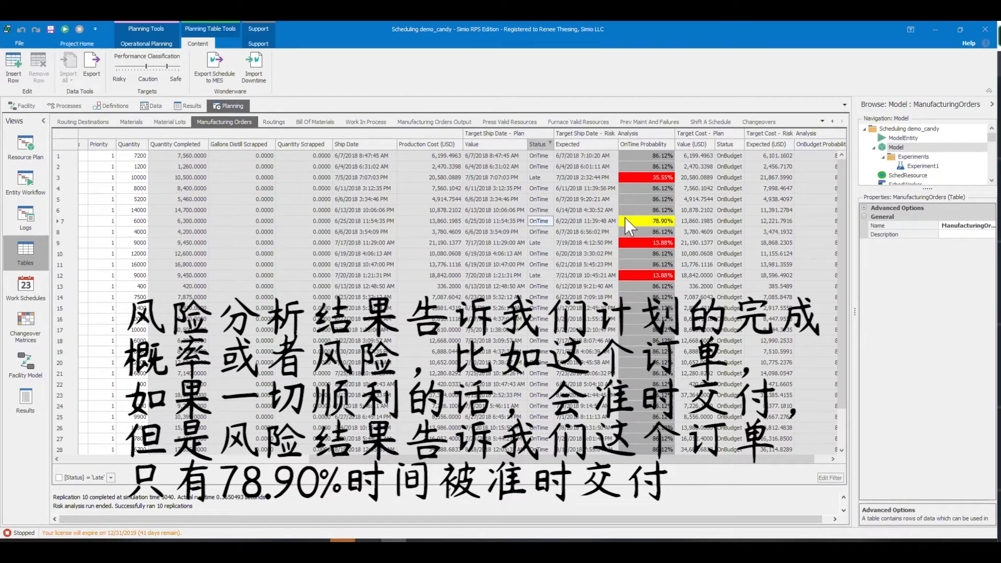
mouse_move(651, 223)
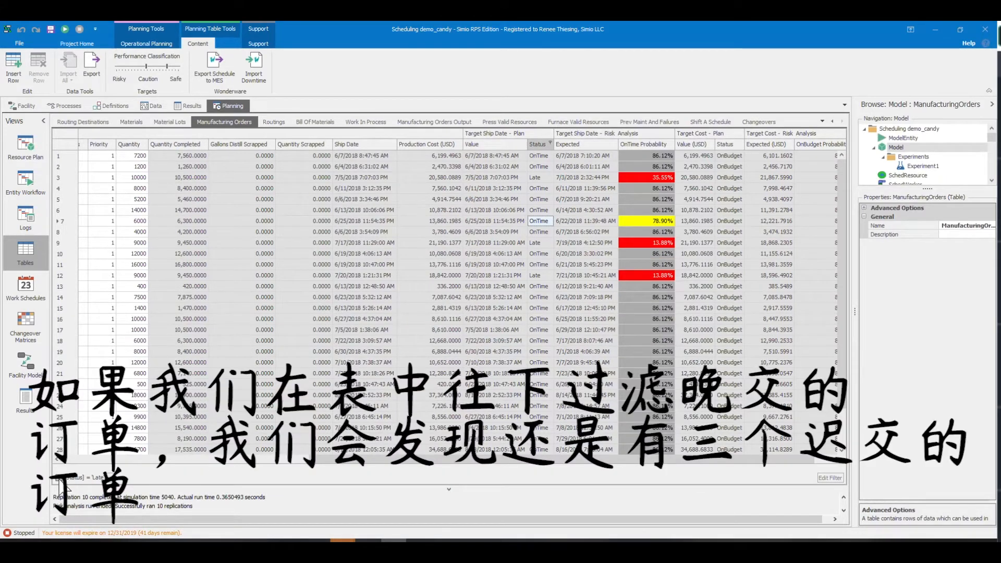
left_click(59, 477)
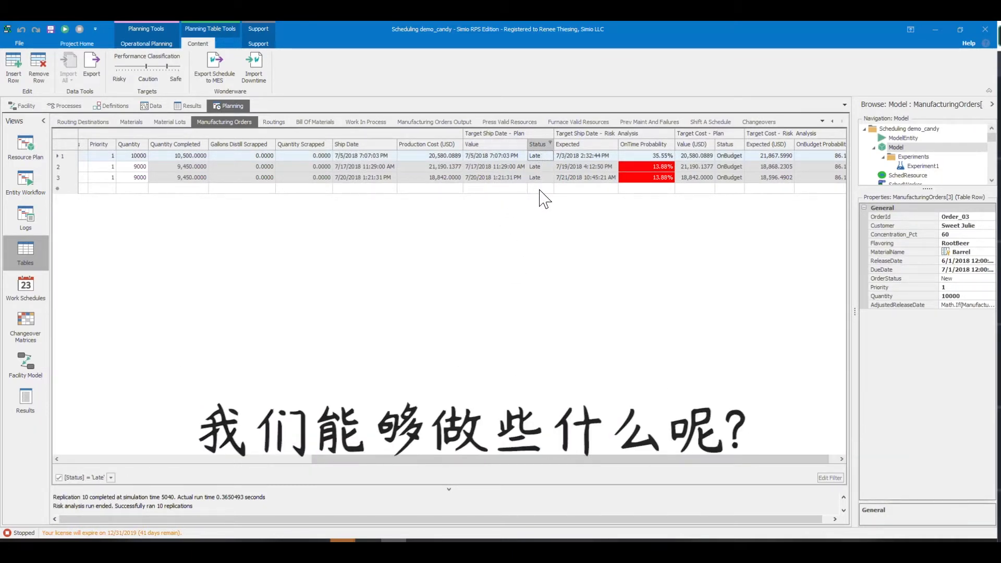
Set the model's Dispatching Rule to LeastSetupTime and create the plan again
right_click(898, 148)
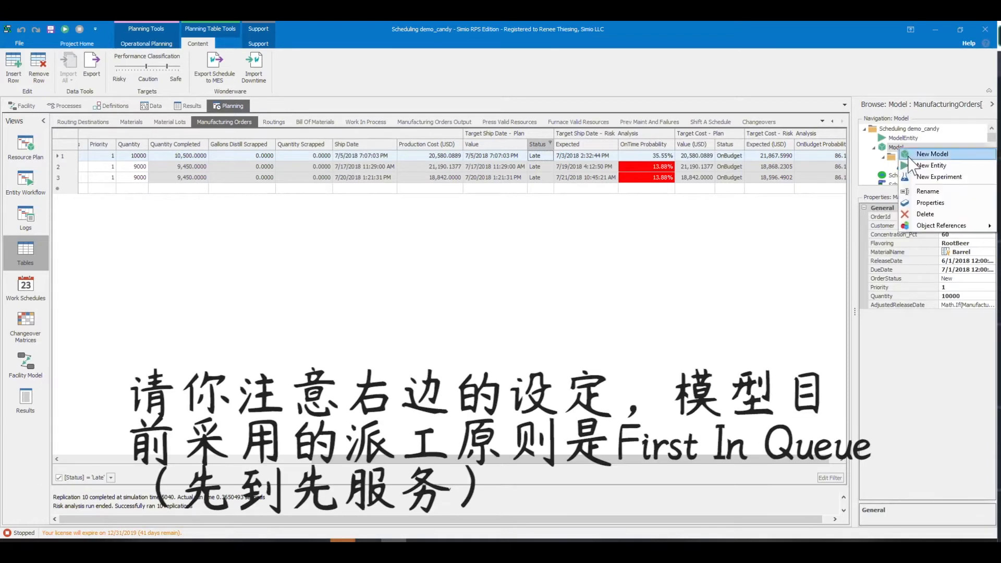
left_click(920, 203)
left_click(925, 243)
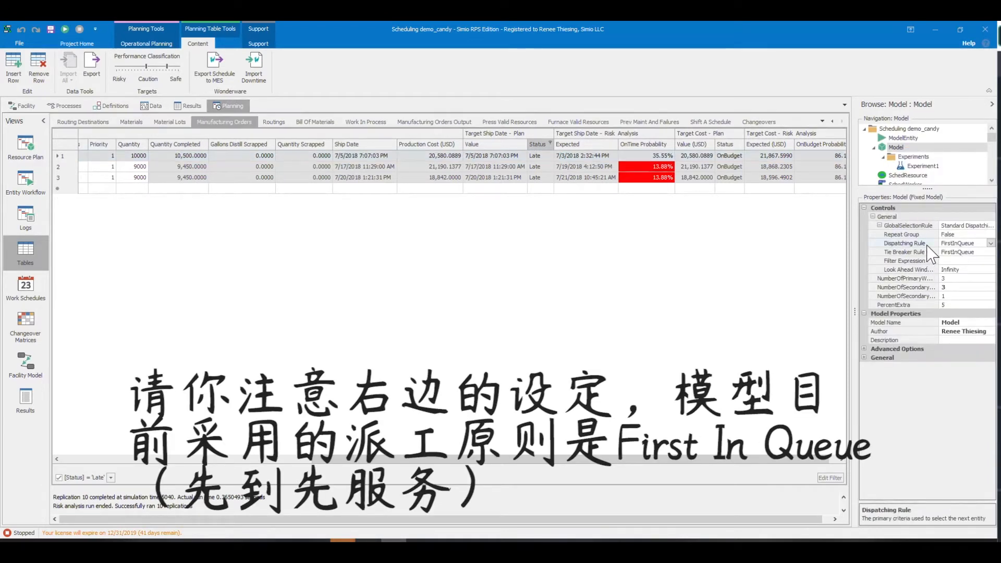
left_click(990, 243)
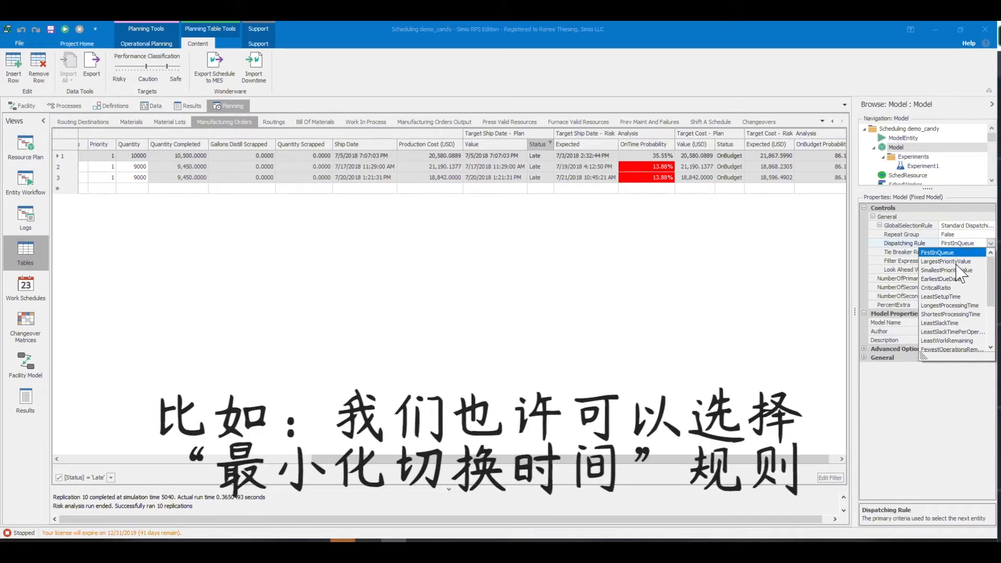
left_click(937, 297)
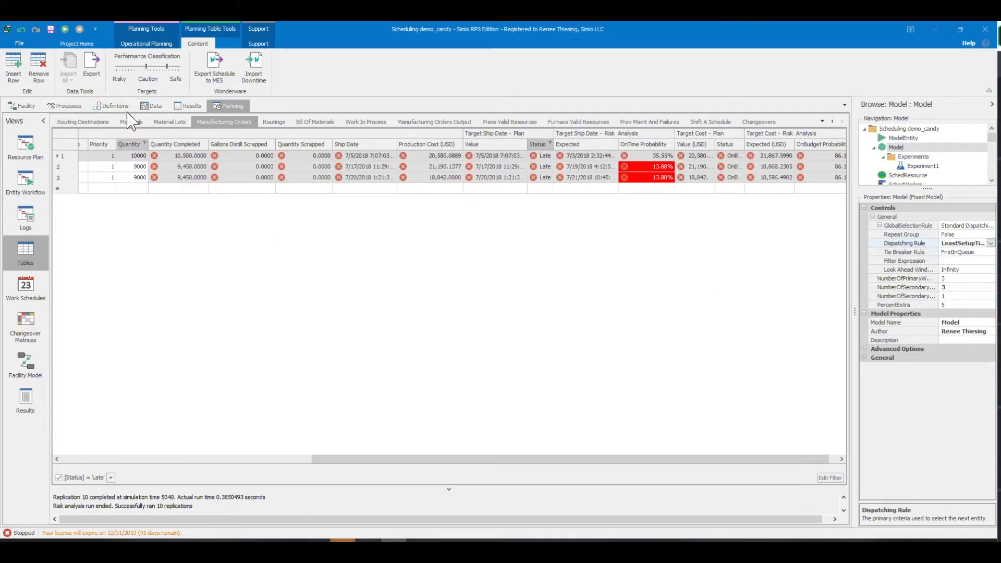
left_click(138, 43)
left_click(17, 77)
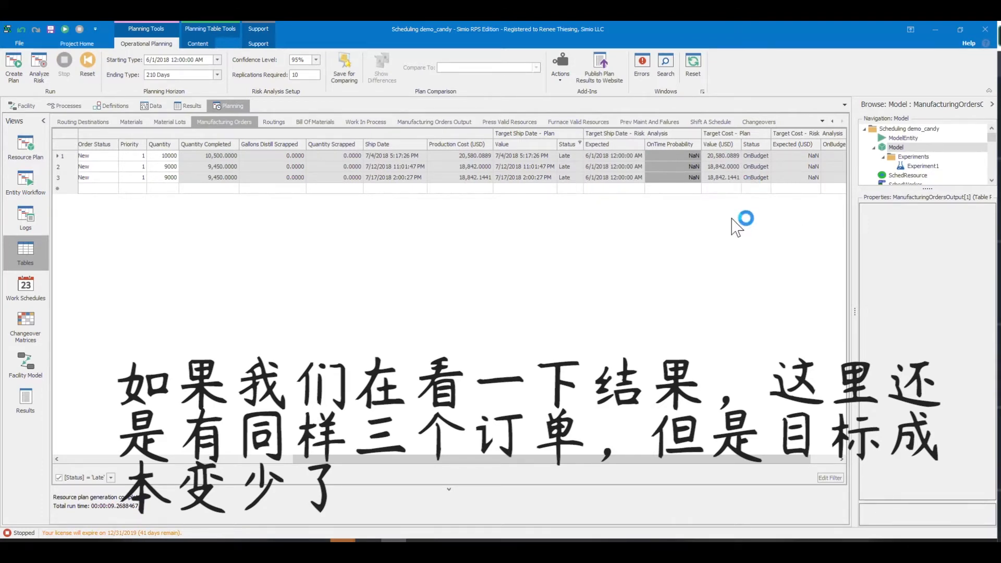
Set the model's Dispatching Rule to EarliestDueDate and regenerate the plan
right_click(897, 147)
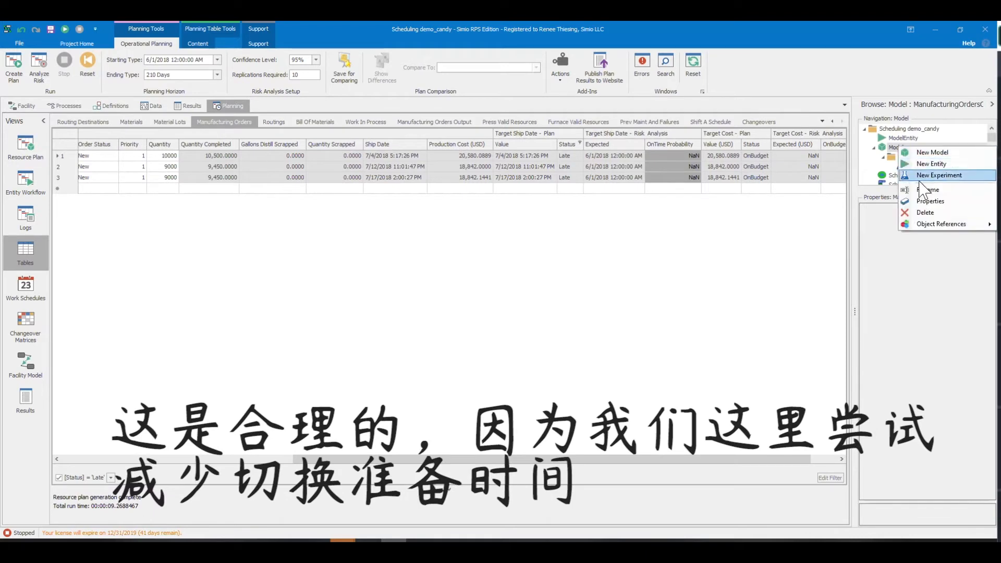
left_click(925, 175)
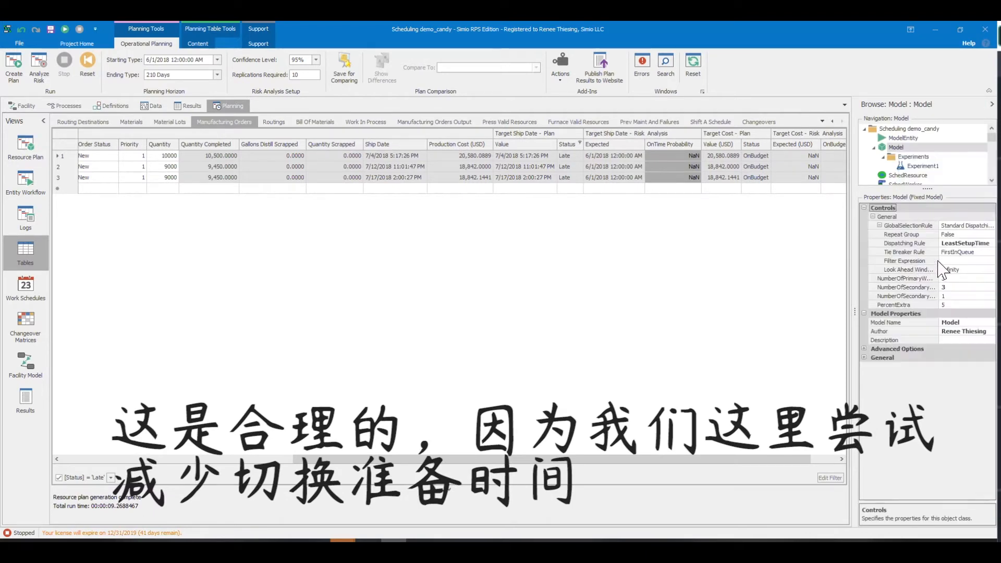
left_click(992, 243)
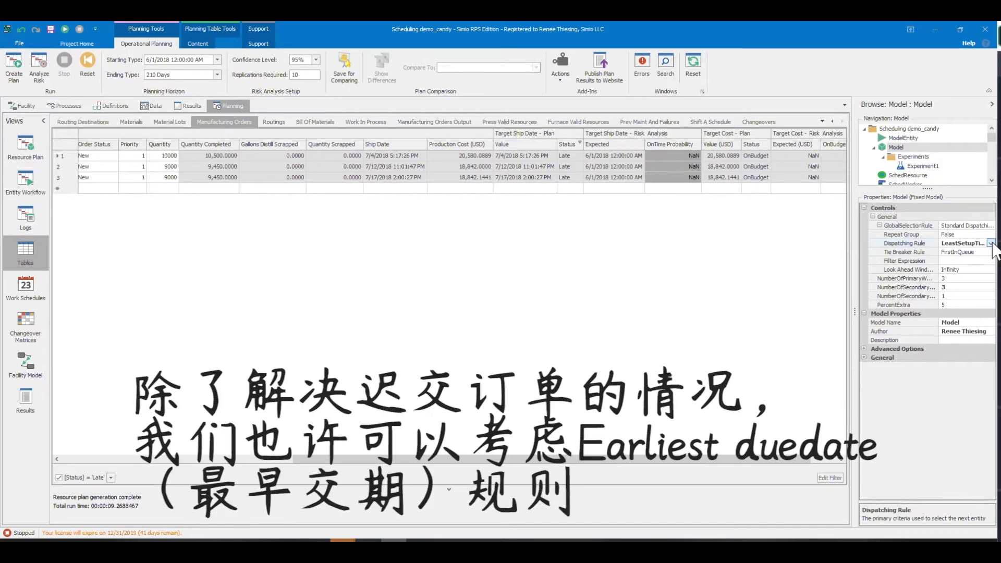
left_click(990, 243)
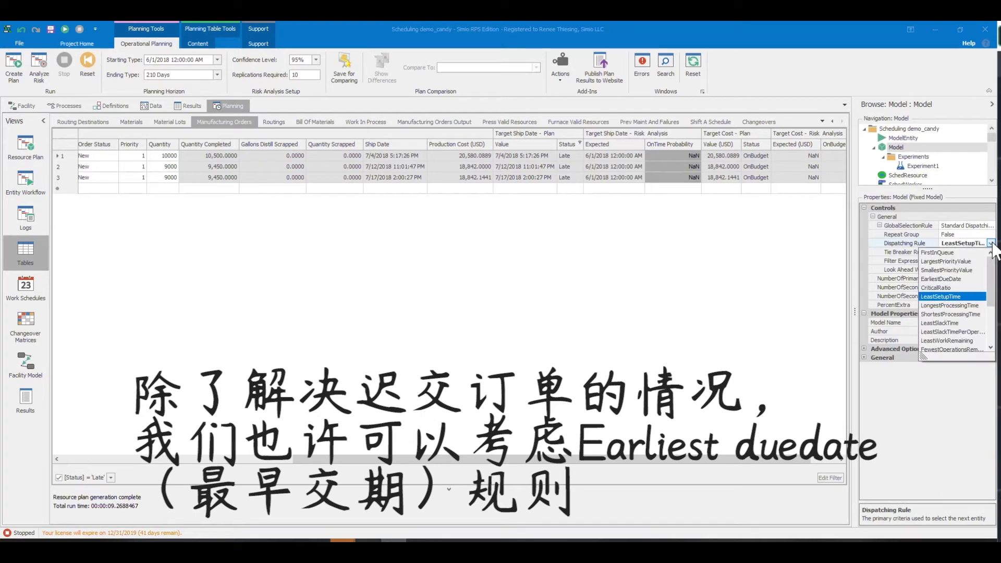
left_click(944, 279)
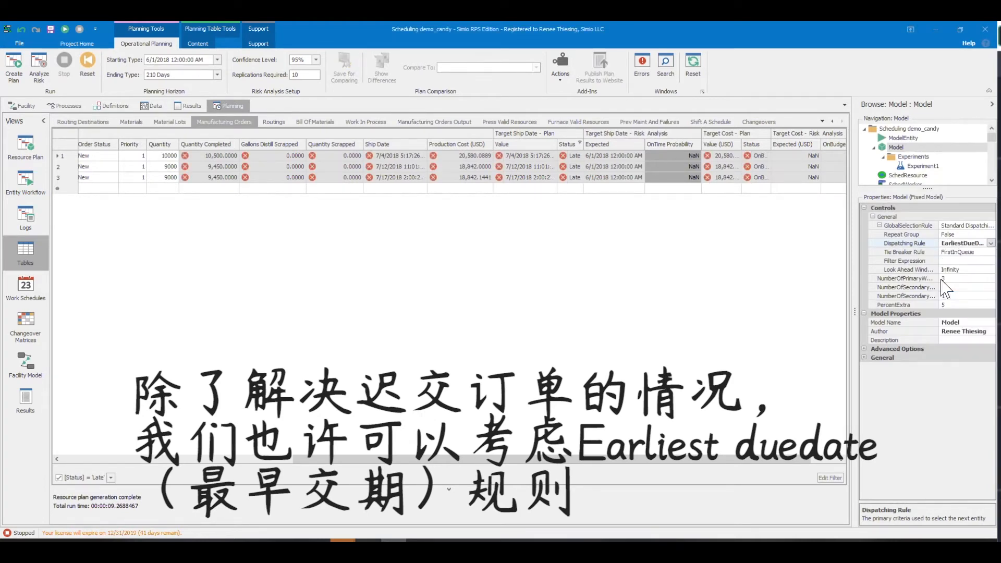
left_click(14, 73)
left_click(14, 73)
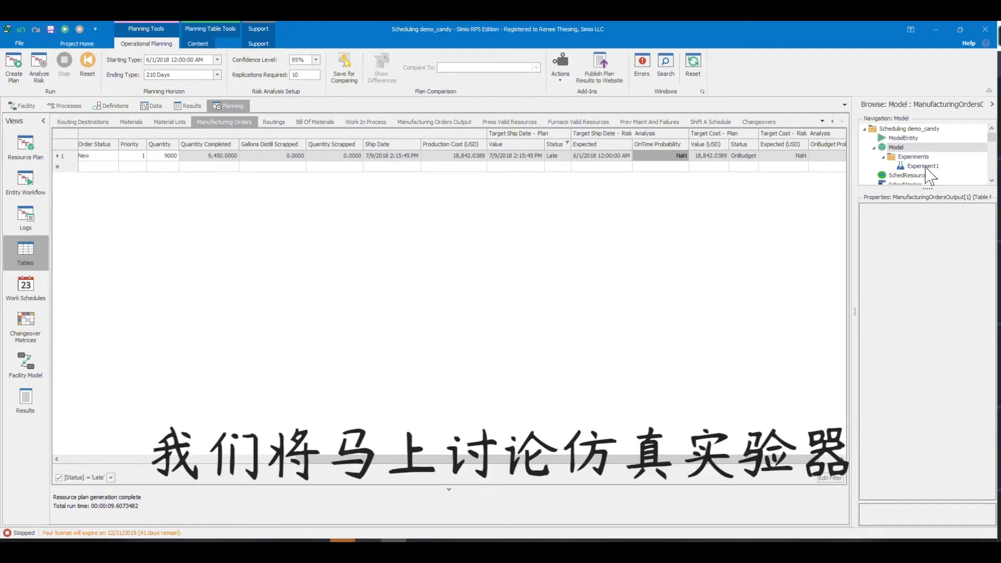
Set the model's Tie Breaker Rule to LargestPriorityValue, check the late order's priority, and recreate the plan
left_click_drag(476, 466, 225, 489)
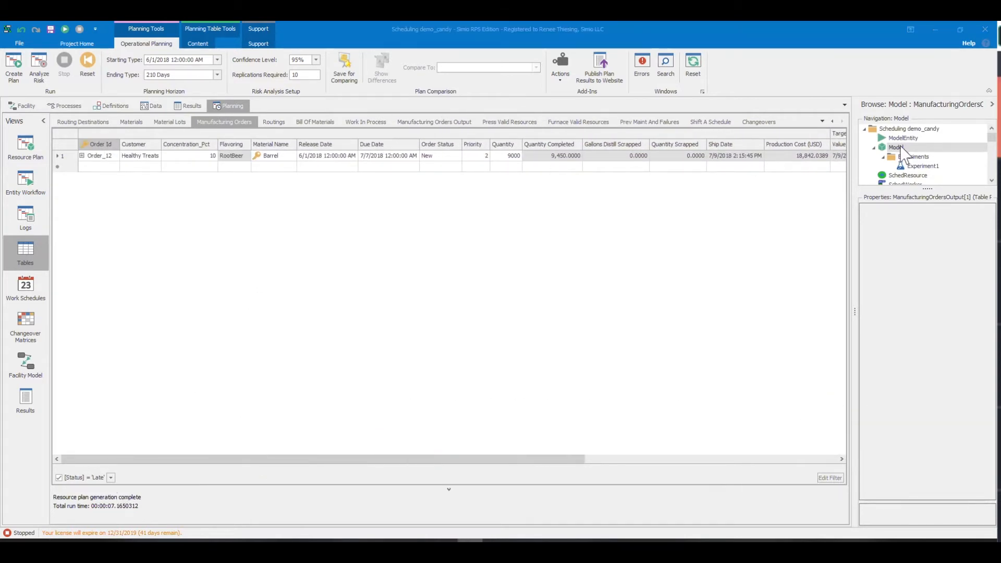
right_click(900, 148)
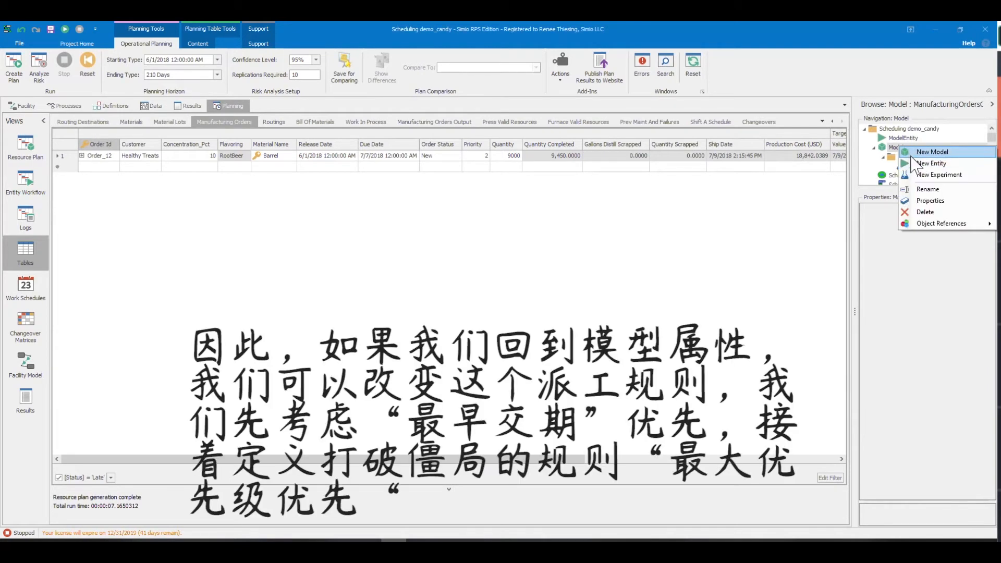
left_click(923, 216)
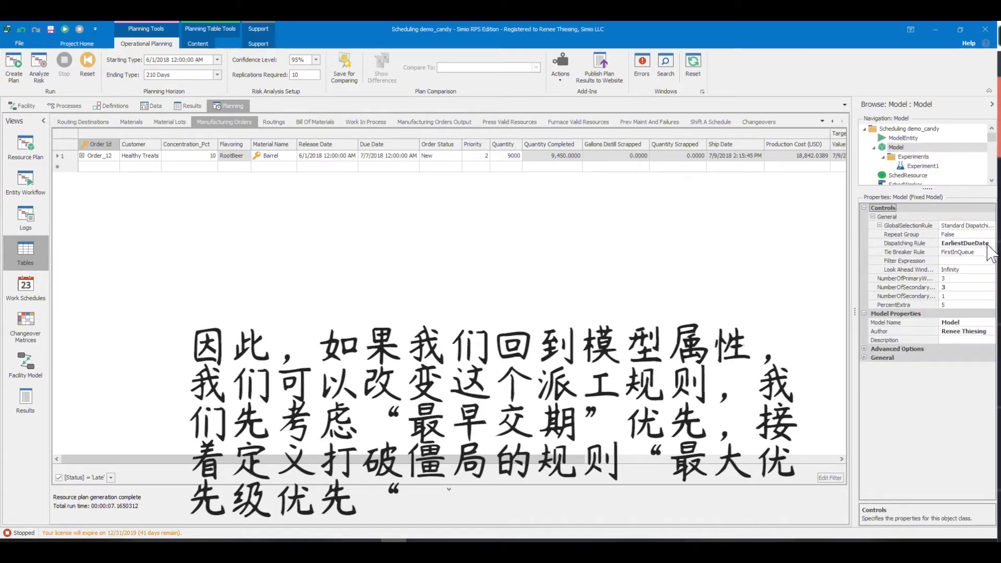
left_click(968, 253)
left_click(989, 251)
left_click(945, 269)
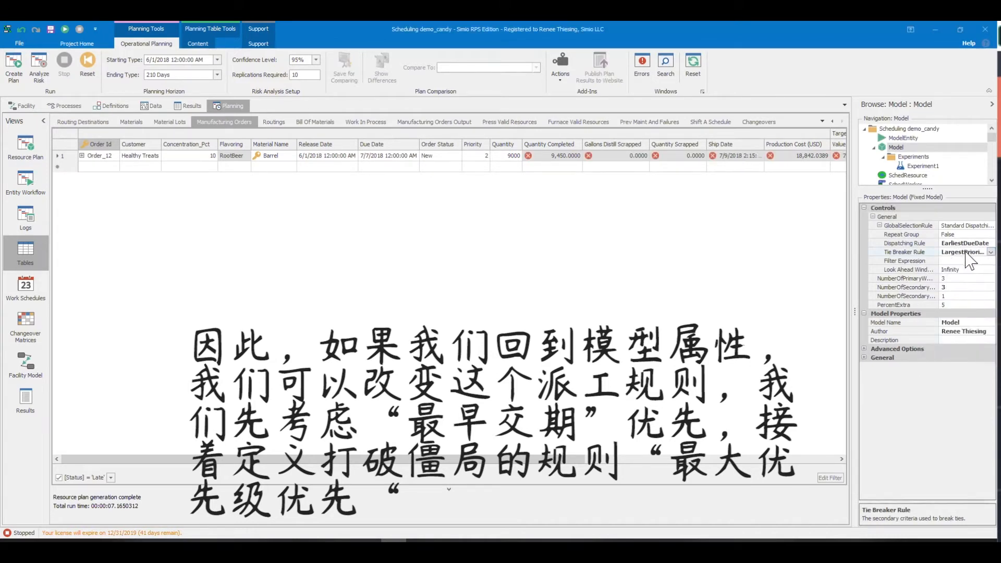
left_click(480, 156)
left_click(485, 155)
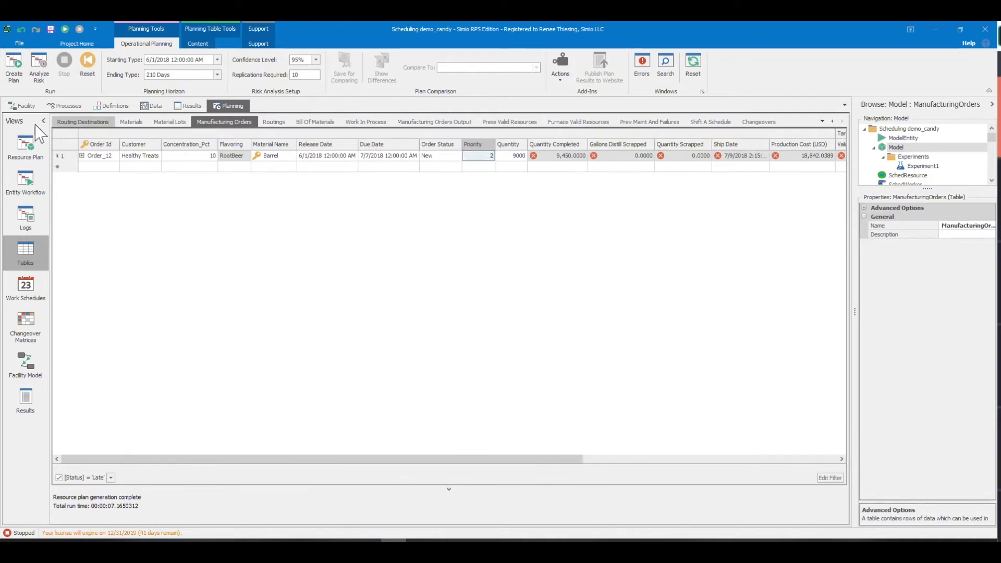
left_click(14, 68)
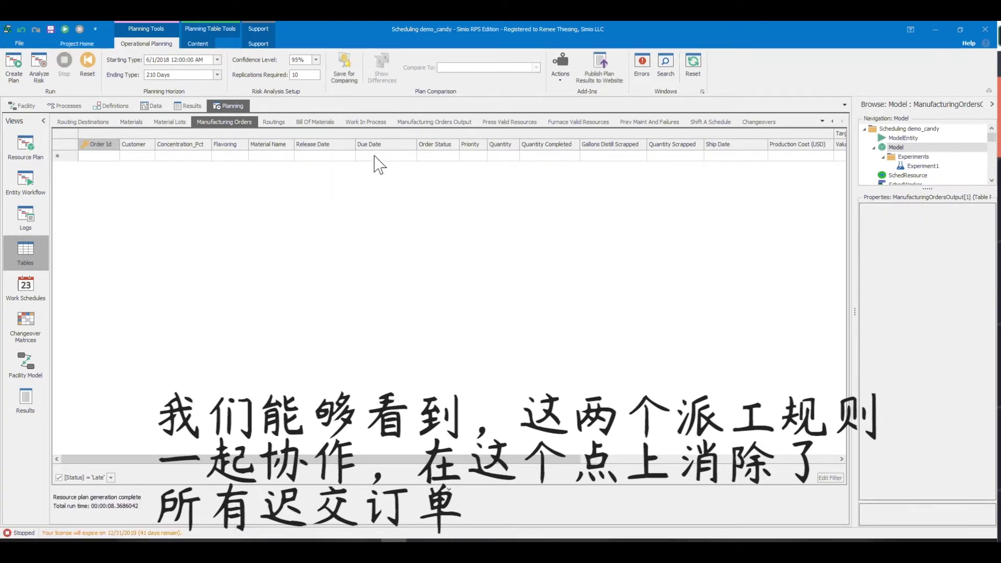
Turn off the Late status filter on the Manufacturing Orders table and check the on-time probabilities of all orders
left_click(59, 478)
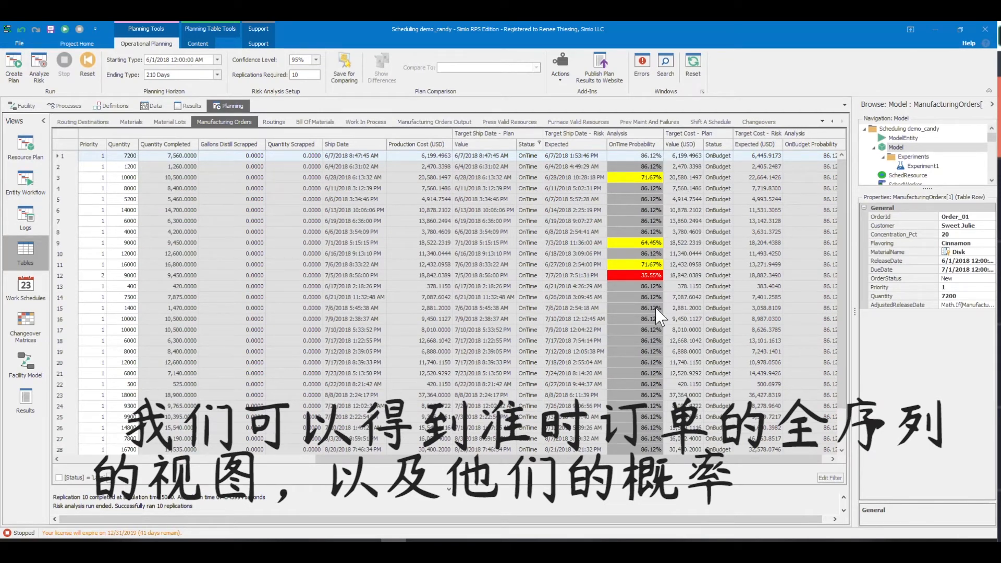
mouse_move(657, 311)
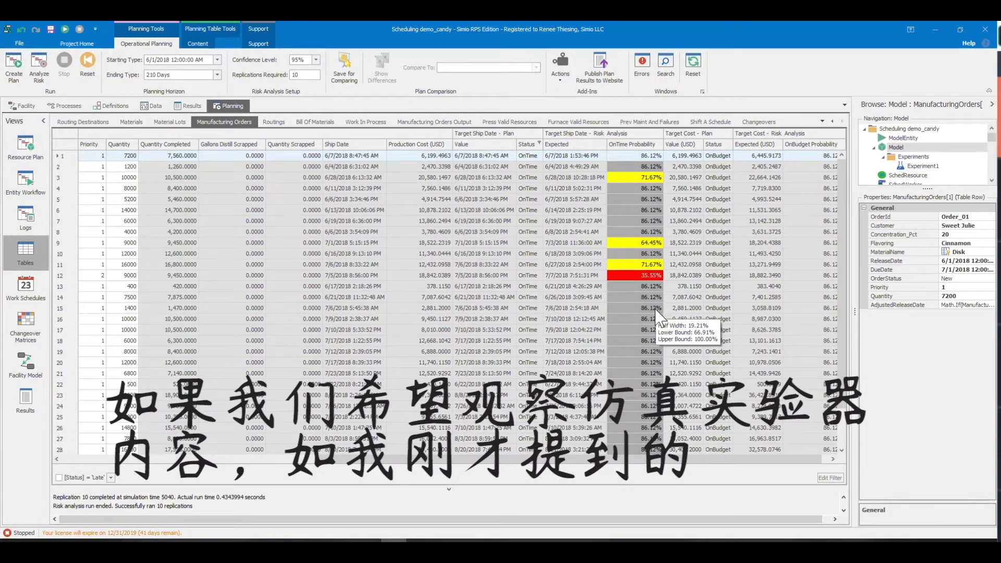
Open Experiment1, review its available optimization add-ins, and look at the actions offered for scenario 006
left_click(922, 167)
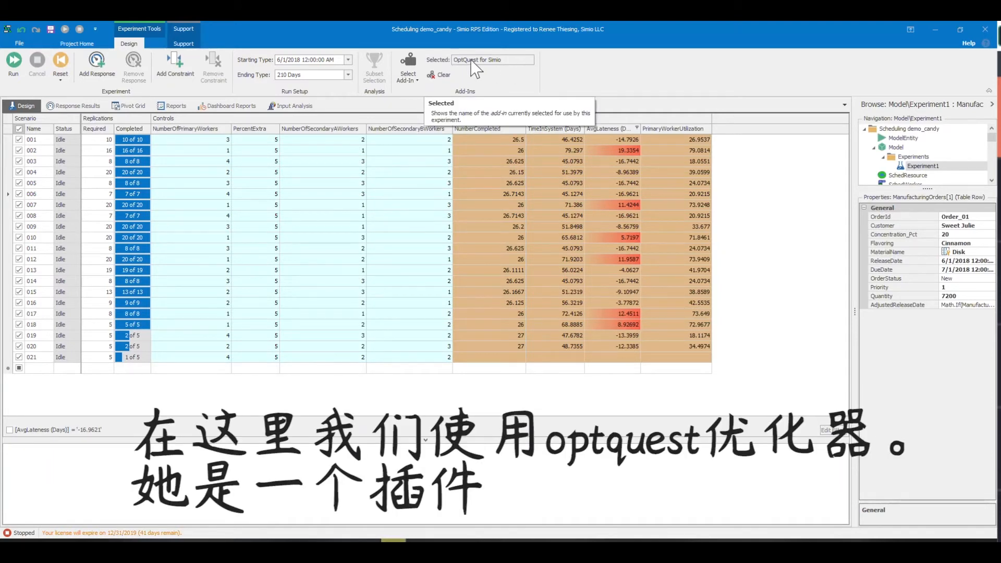
left_click(408, 66)
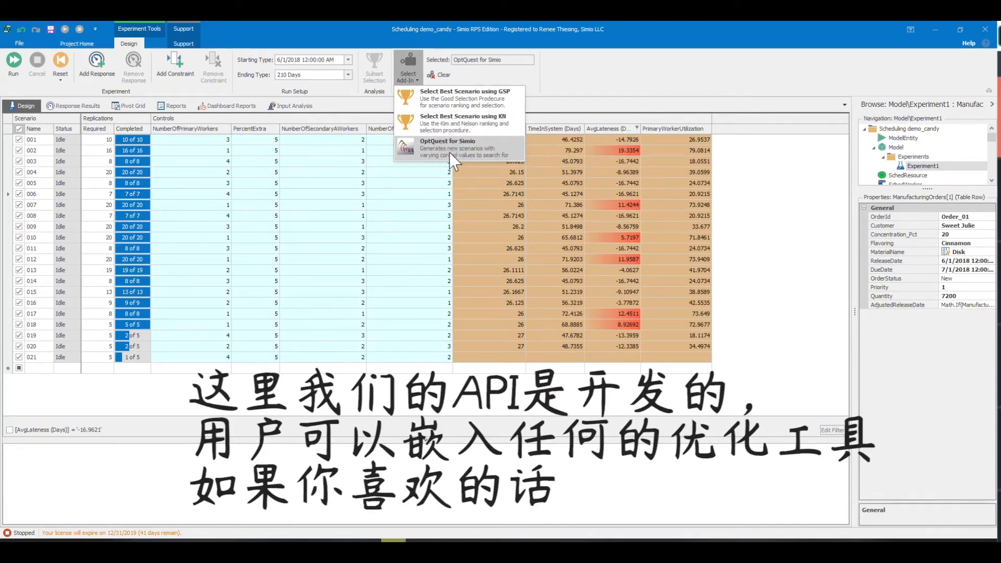
left_click(417, 79)
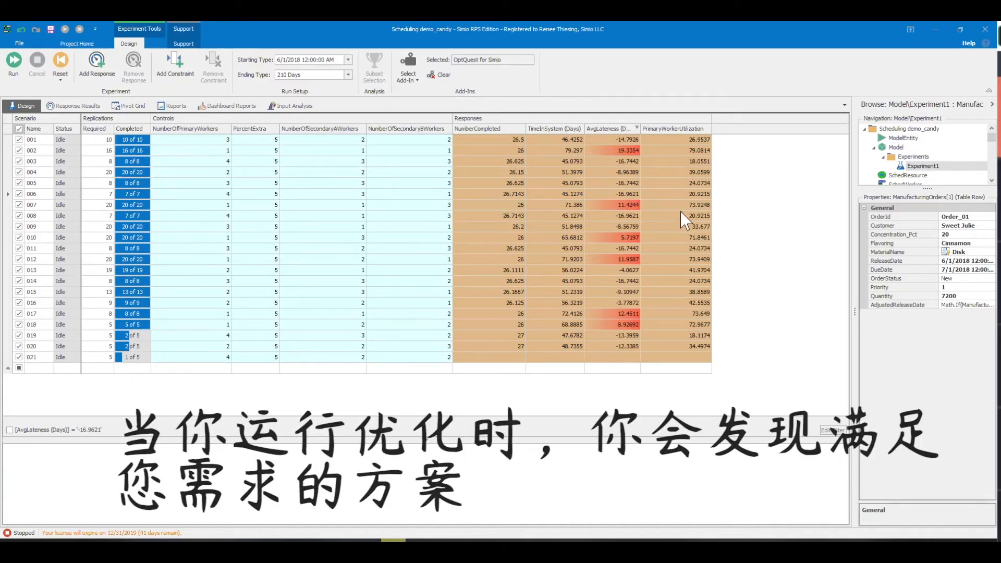
right_click(10, 204)
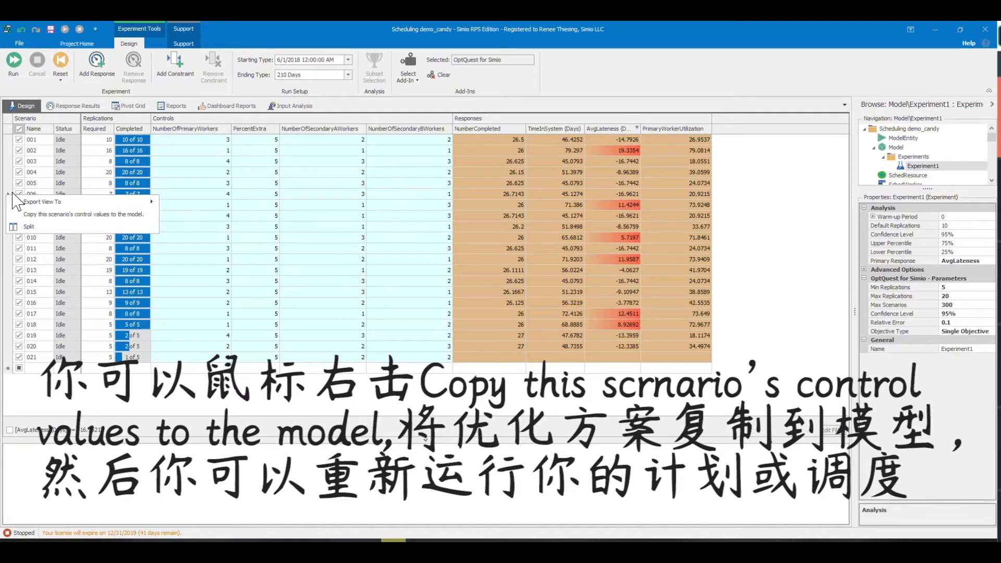
left_click(9, 194)
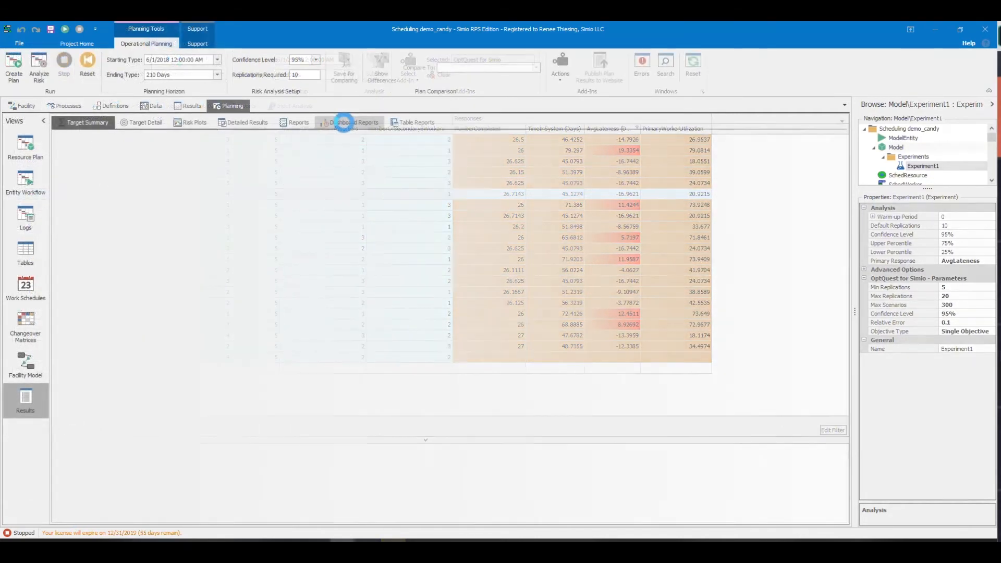
Open the planning dashboard reports and view Order_07 in the Order Details dashboard
left_click(344, 122)
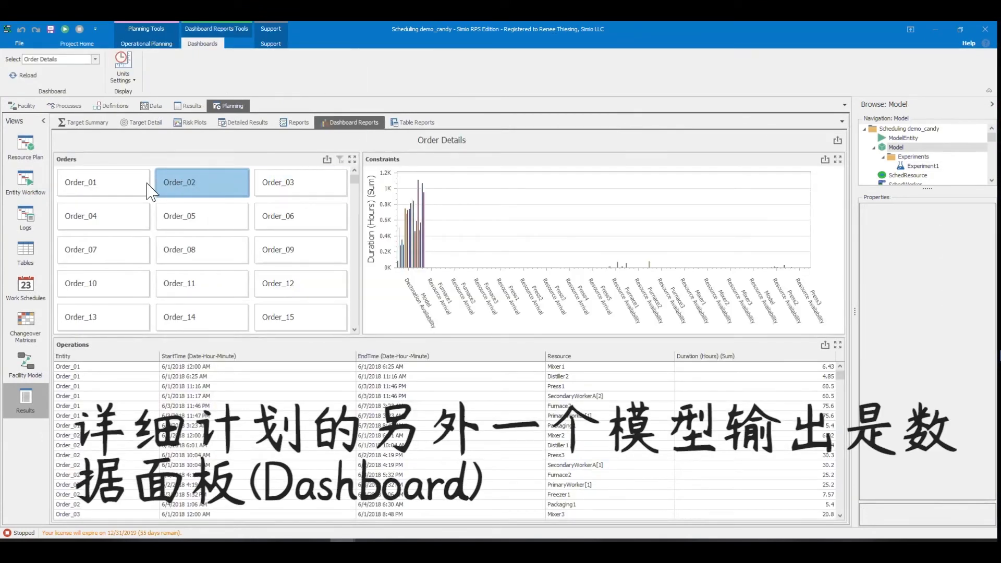
left_click(127, 197)
left_click(136, 248)
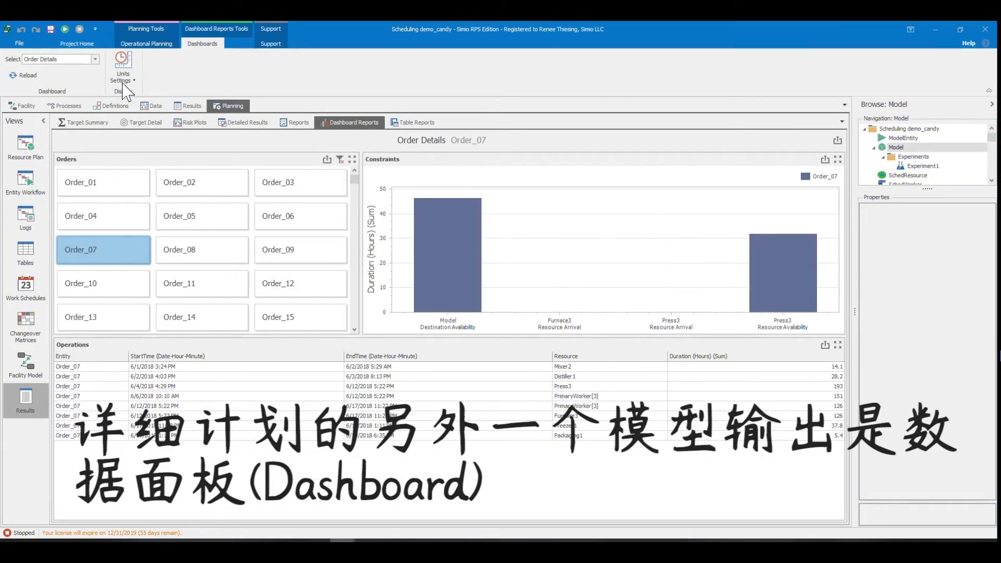
Switch to the Dispatch List dashboard and view the resource states and operations of Distiller1, Furnace2, Mixer2 and Press4
left_click(95, 59)
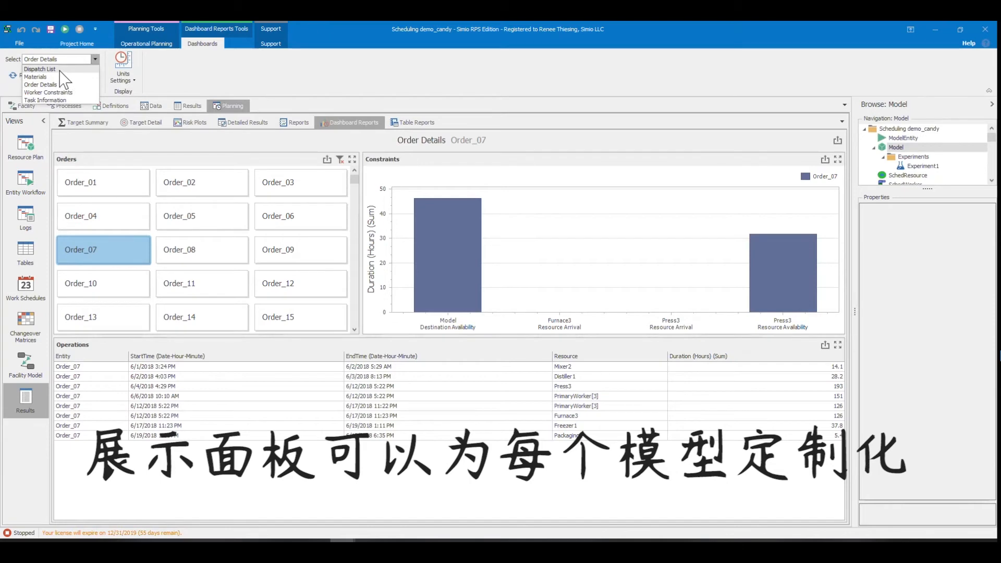
left_click(40, 69)
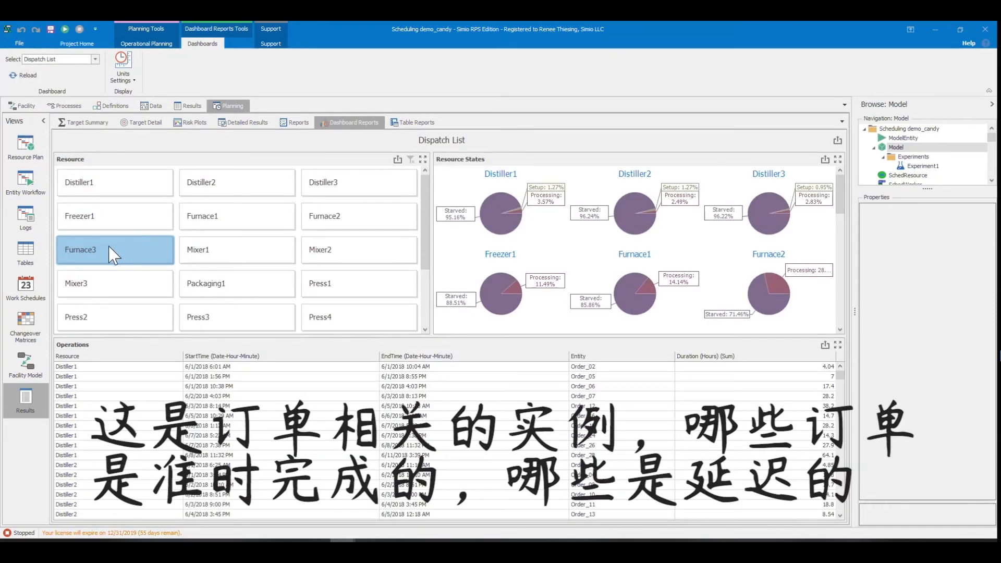
left_click(113, 194)
left_click(339, 225)
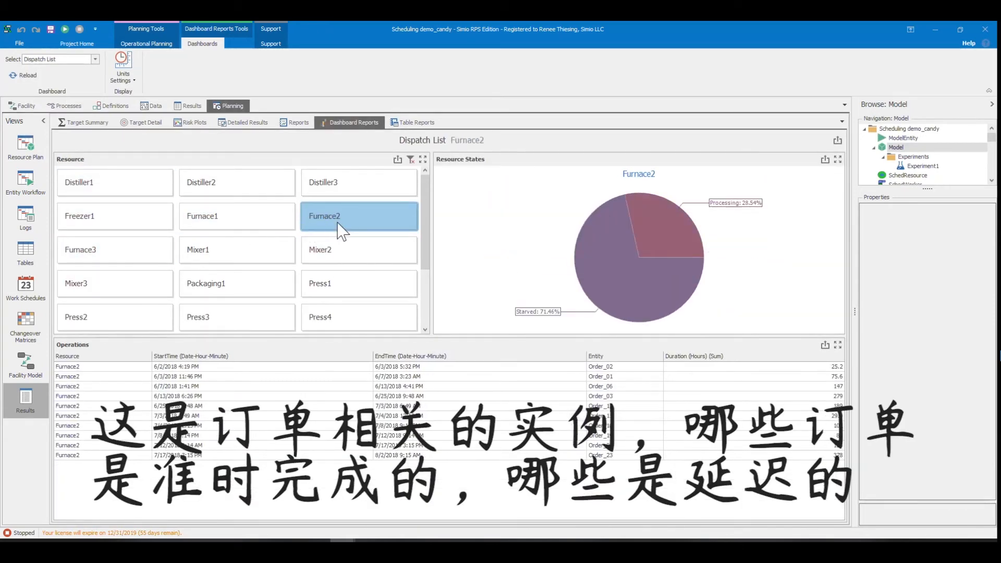
left_click(341, 243)
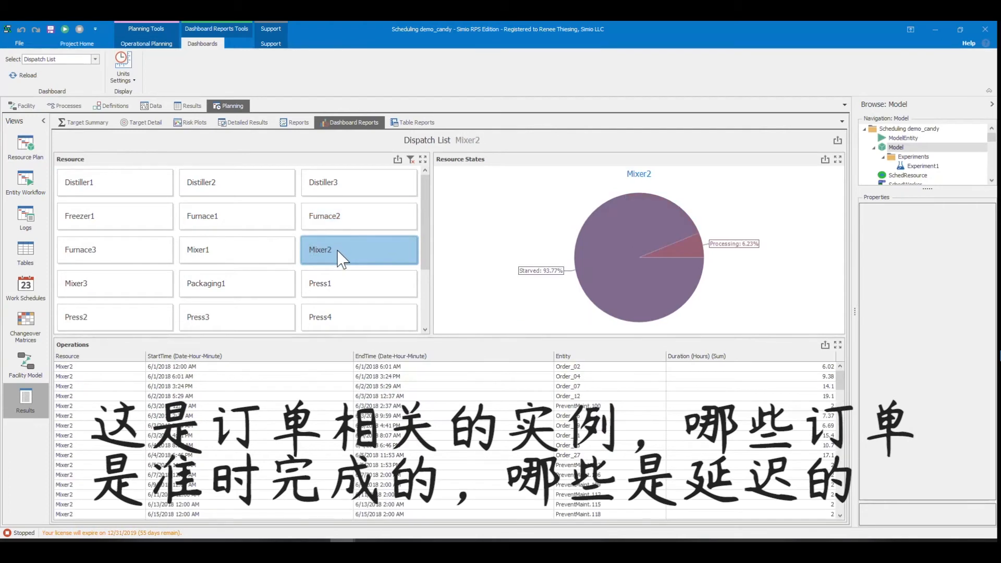
left_click(321, 314)
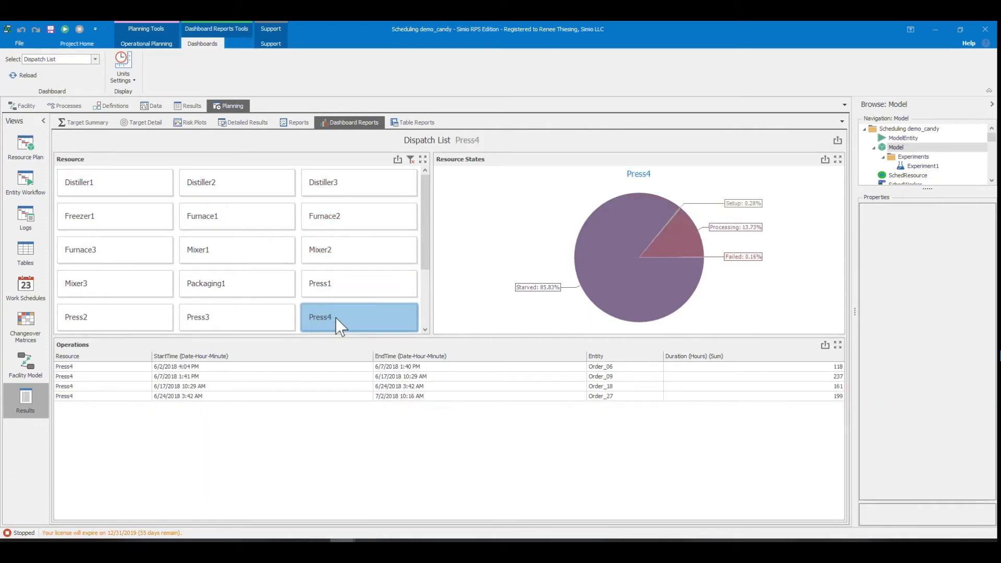
Switch to the Materials dashboard and view the stock levels of Ball, Cinnamon and Sugar
left_click(96, 59)
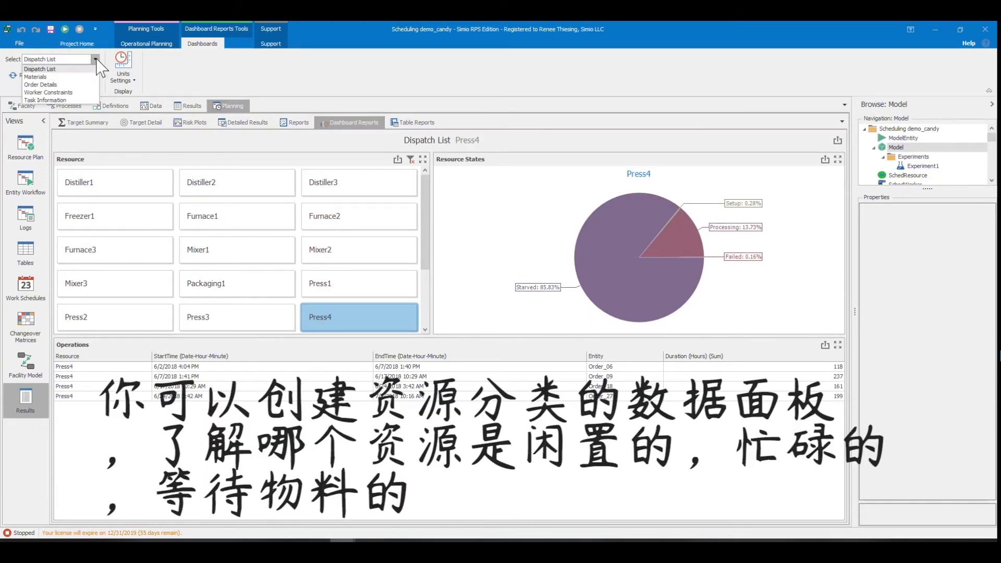
left_click(37, 77)
left_click(165, 236)
left_click(386, 259)
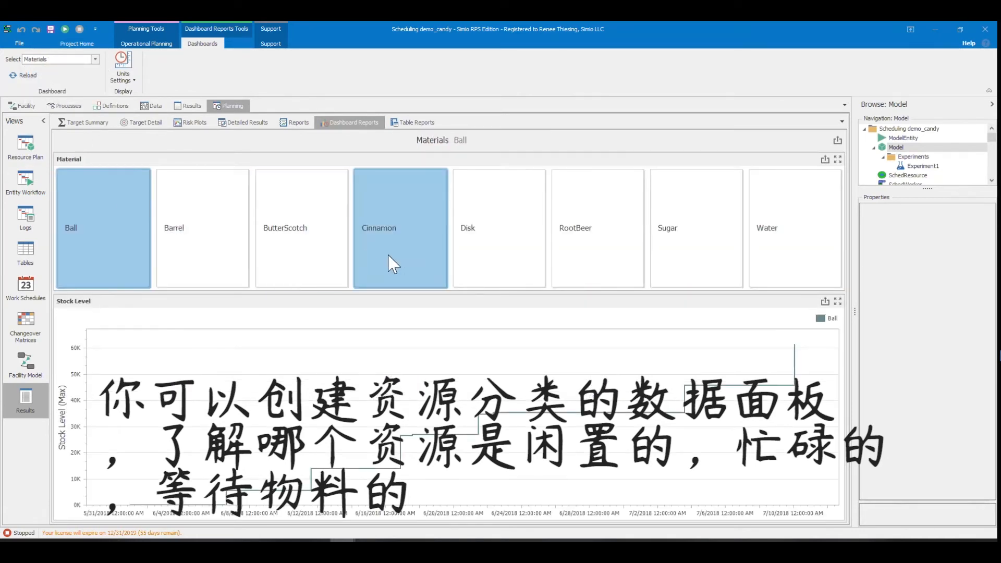
left_click(682, 250)
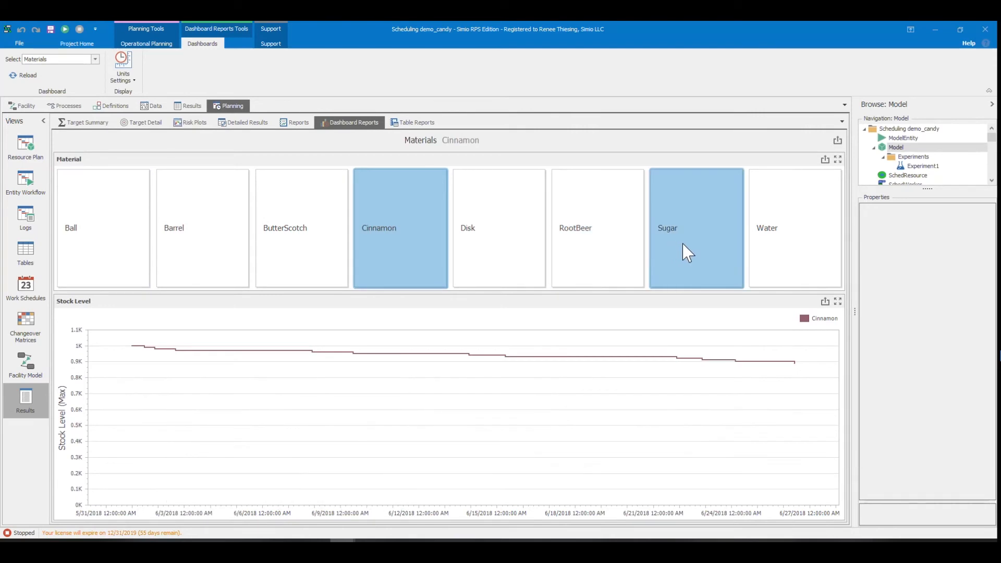
Switch to the Task Information dashboard and examine the task breakdown of Furnace1 and Distiller3
left_click(95, 59)
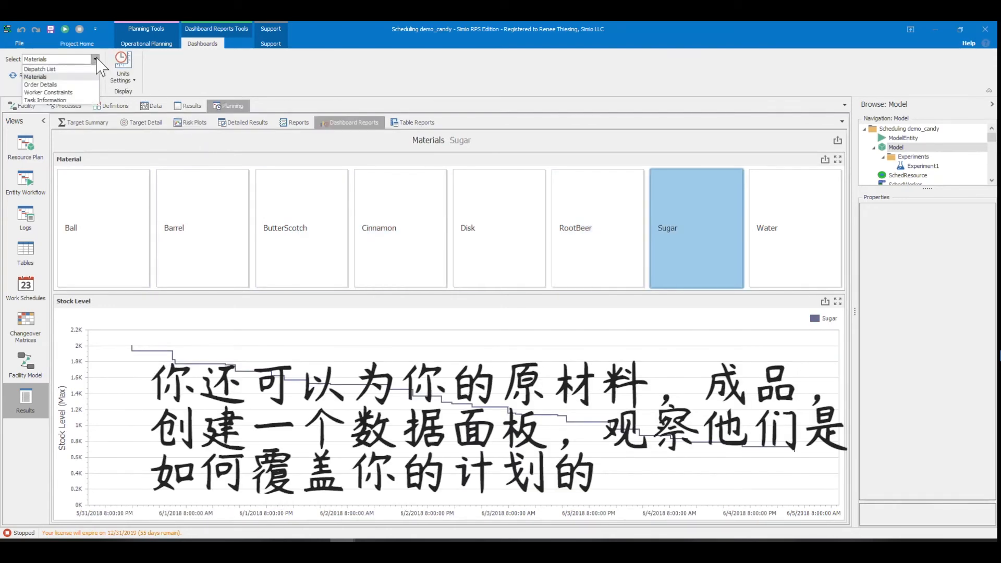
left_click(46, 100)
left_click(263, 254)
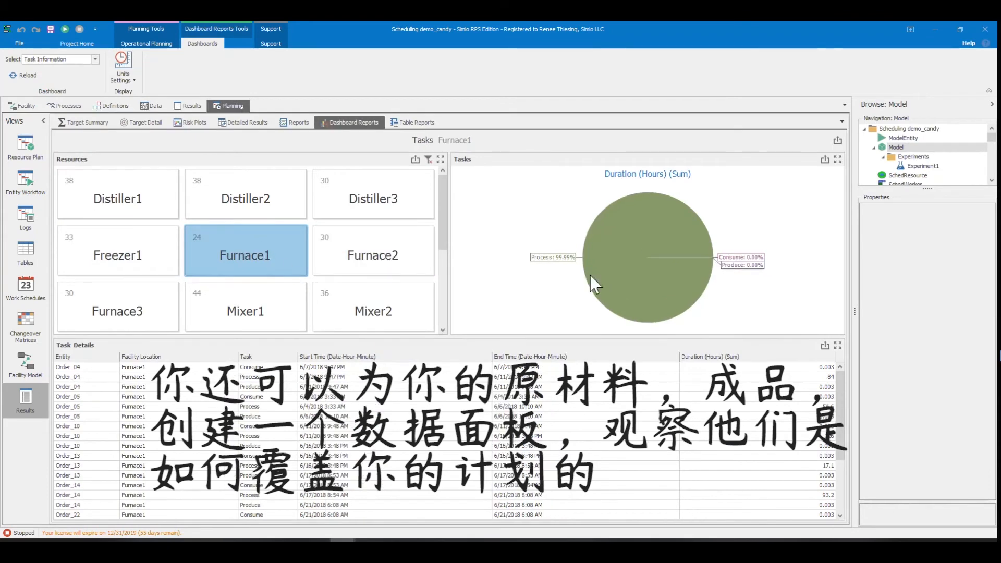
left_click(385, 203)
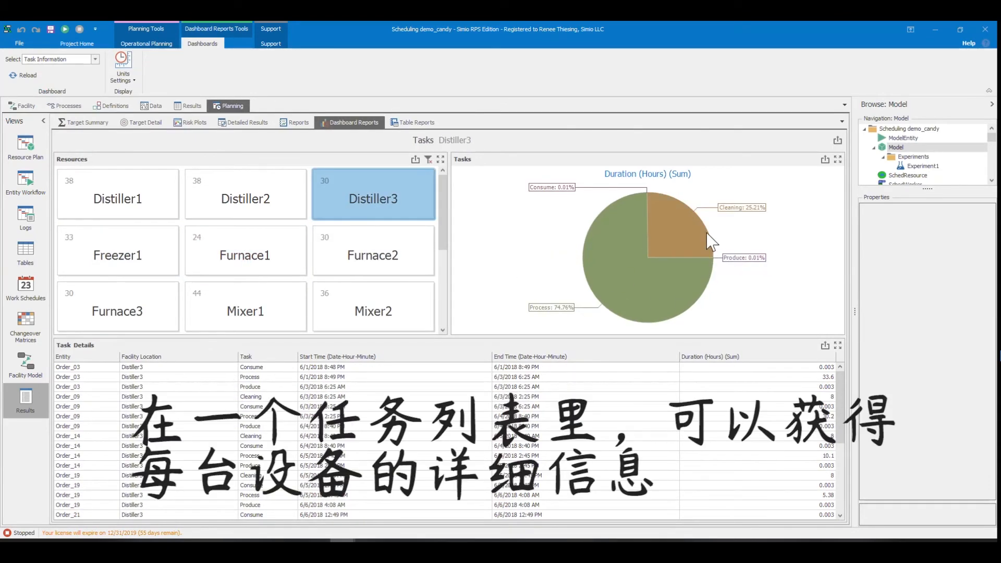
mouse_move(652, 287)
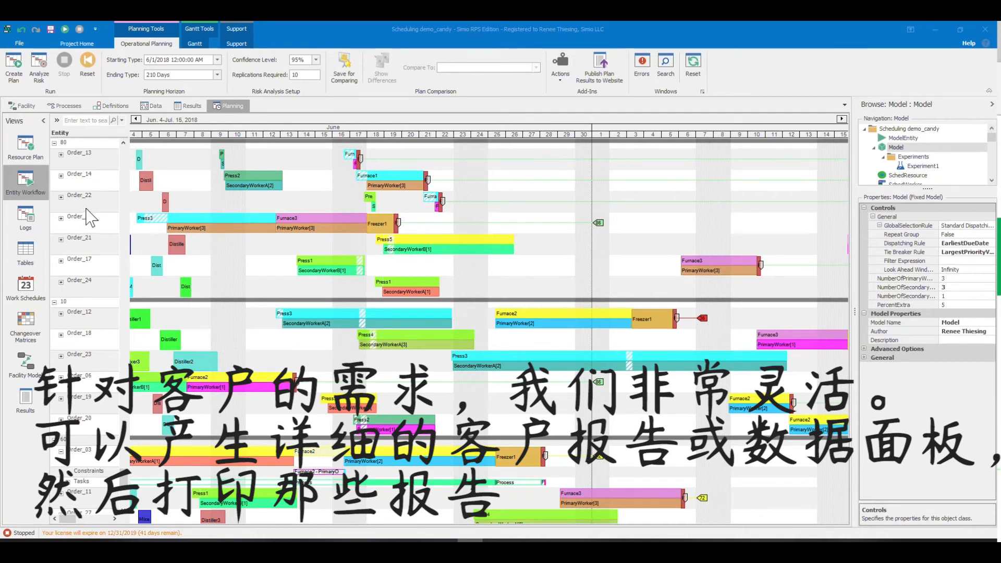
Open the planning table reports and display the Dispatch List Report instead of Late Orders
left_click(26, 404)
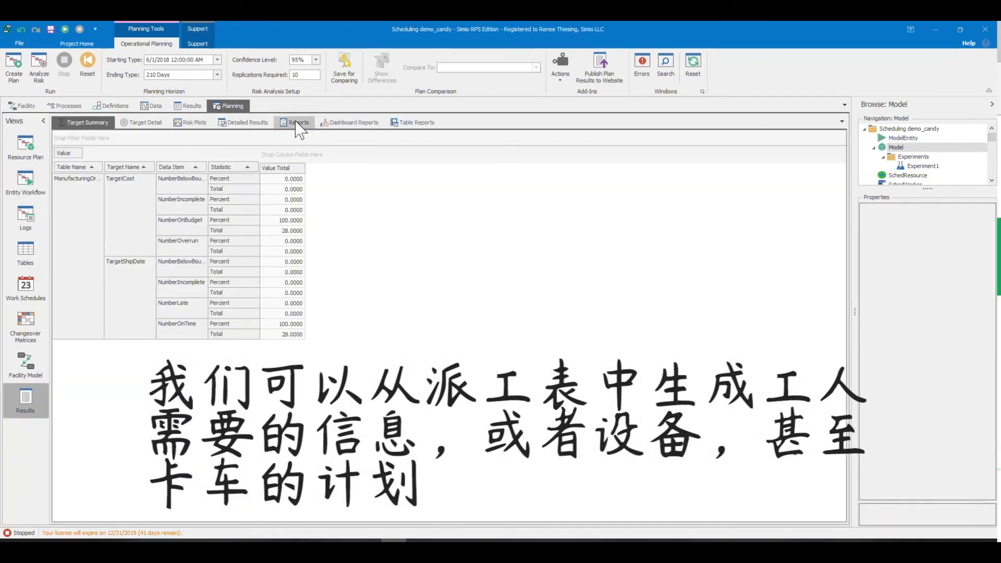
left_click(412, 123)
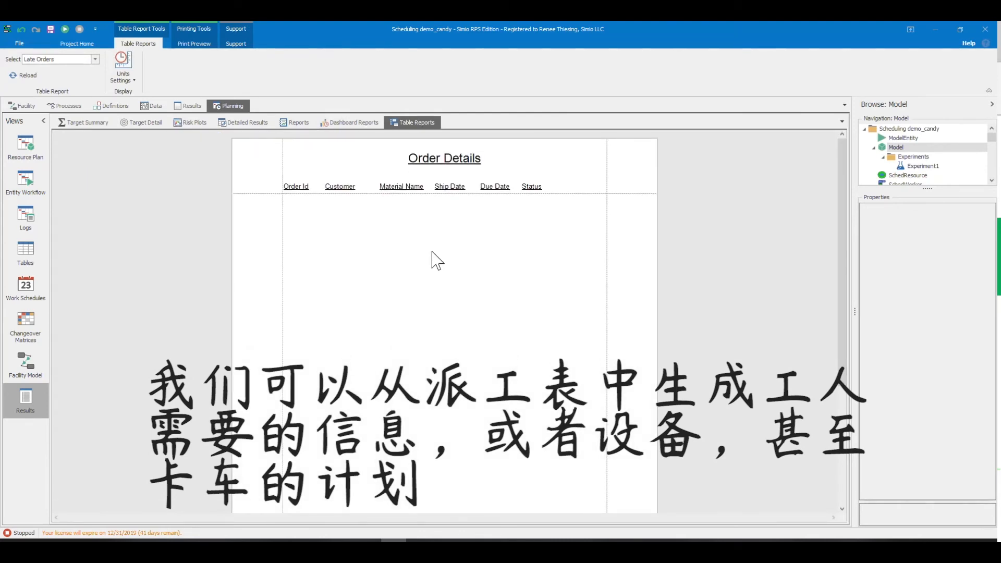
left_click(95, 59)
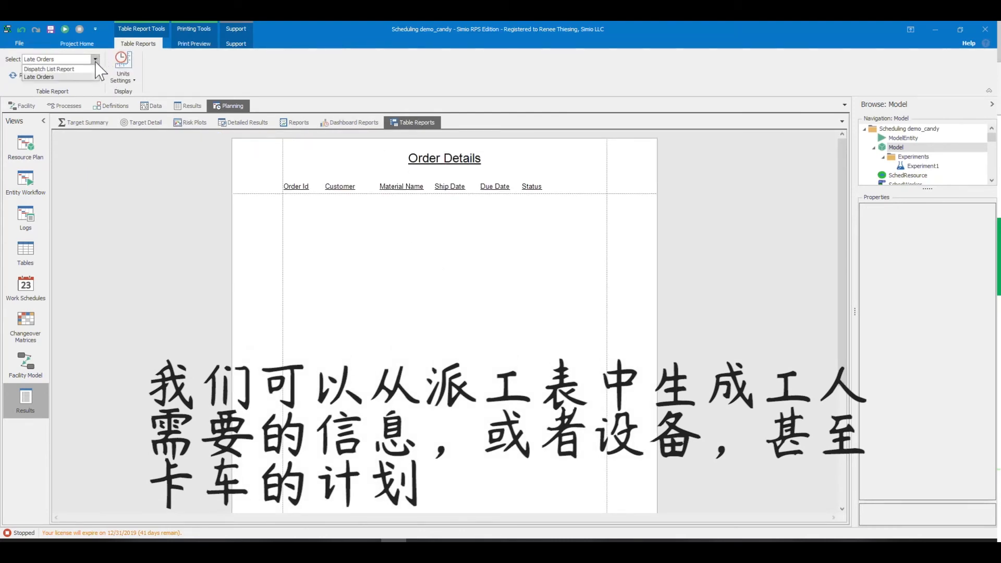
left_click(49, 69)
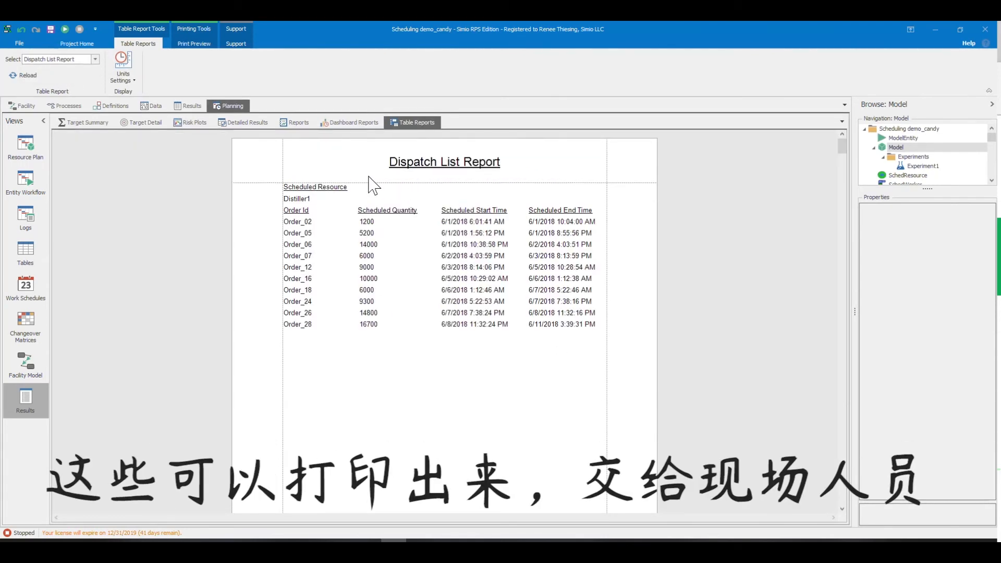
Go from the Resource Plan to the Simio Portal website and view the published SmallCandyFactory plan
left_click(26, 148)
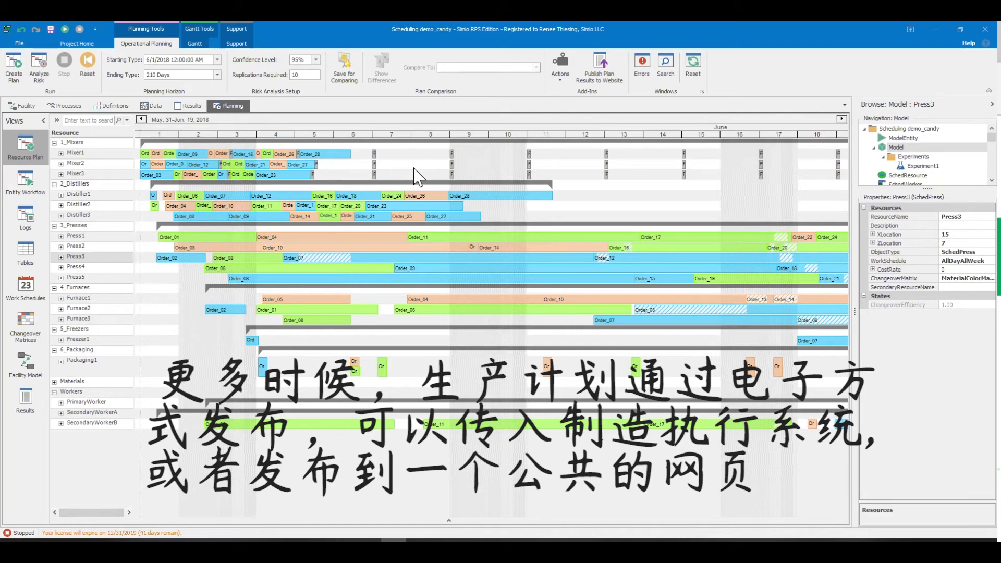
left_click(604, 67)
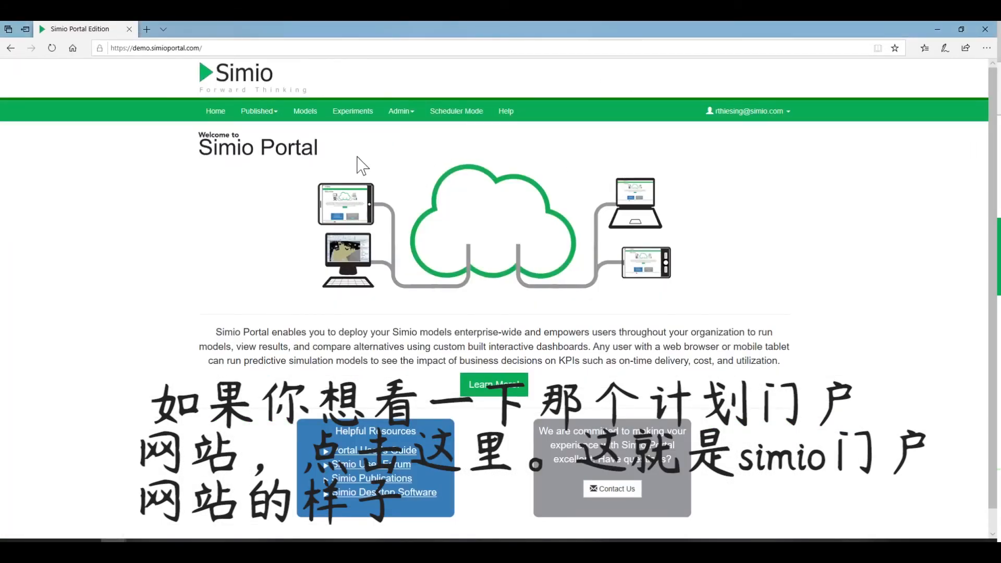
left_click(263, 111)
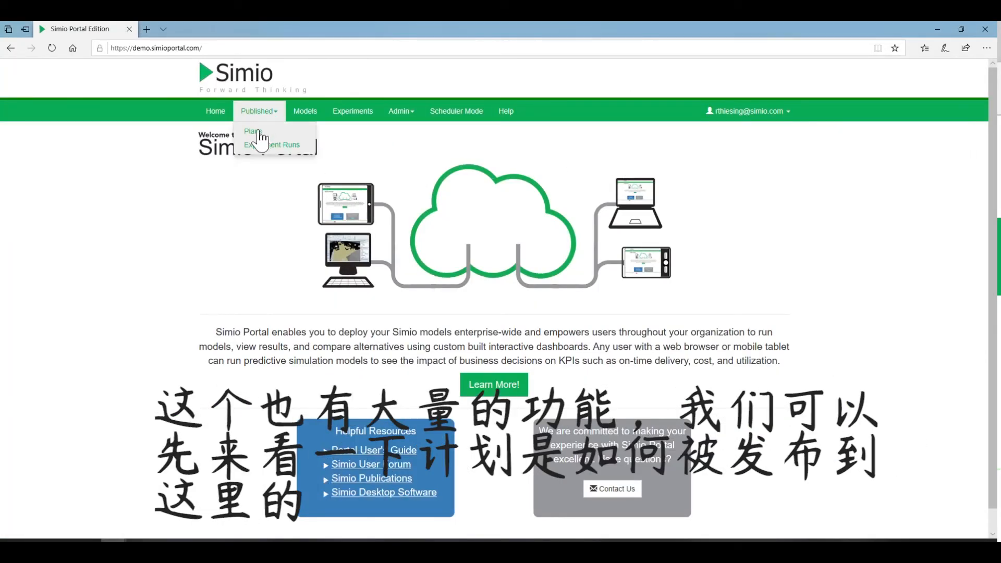
left_click(257, 133)
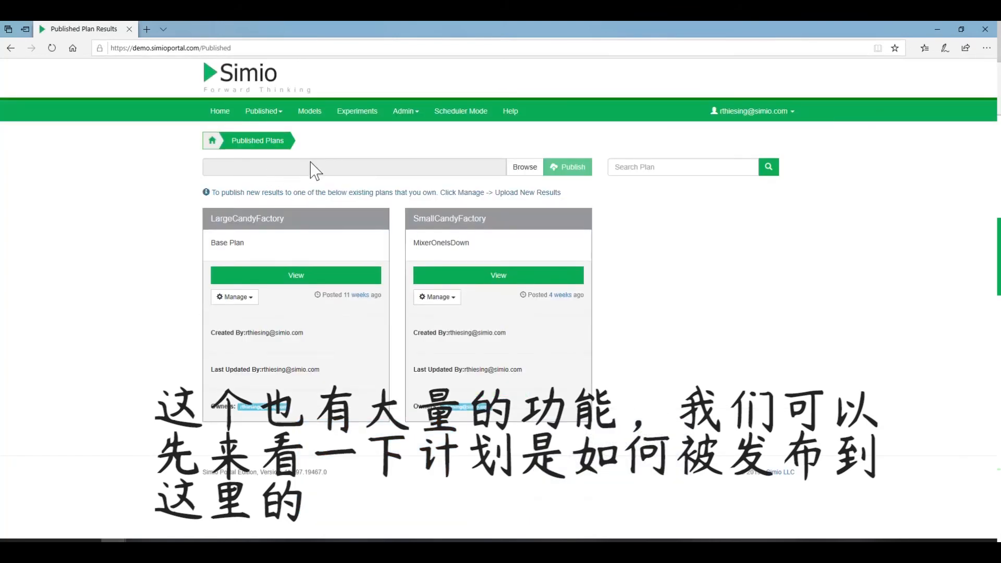
left_click(502, 275)
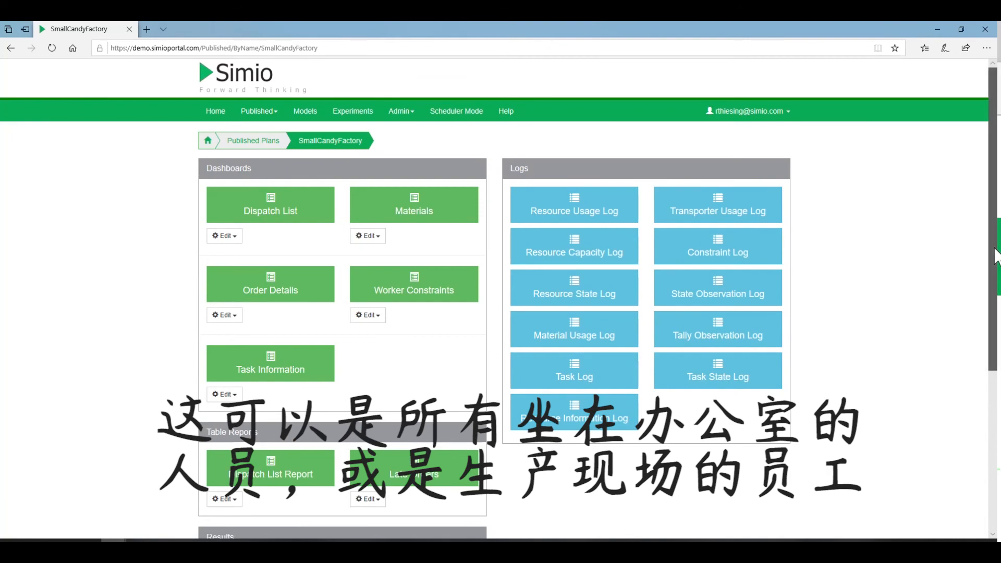
Look through the SmallCandyFactory plan's dashboards, logs and reports, and open its Big Board Resource Gantt
scroll(992, 256, "down", 1)
left_click_drag(993, 300, 993, 475)
scroll(873, 487, "down", 5)
scroll(675, 293, "up", 2)
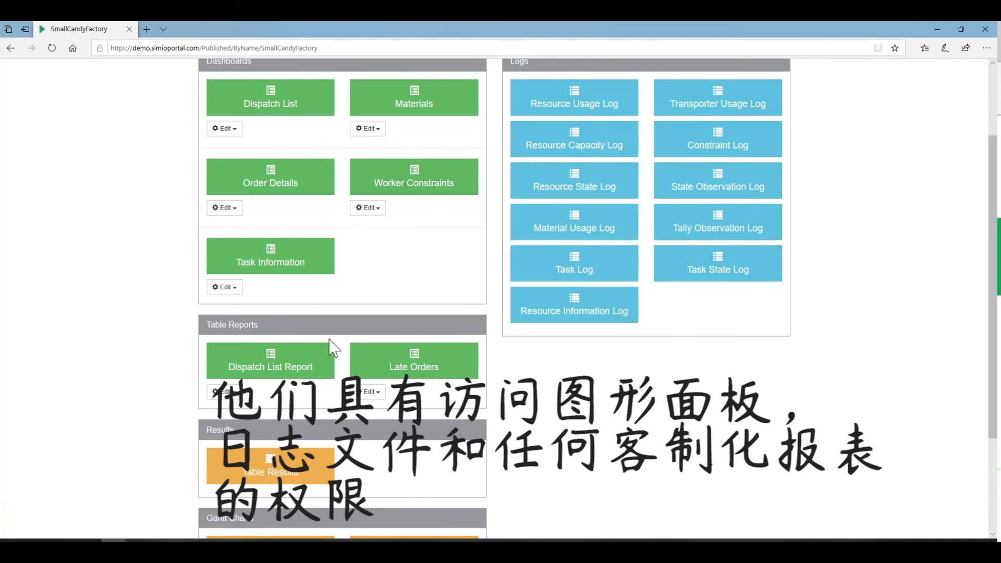
scroll(341, 336, "down", 3)
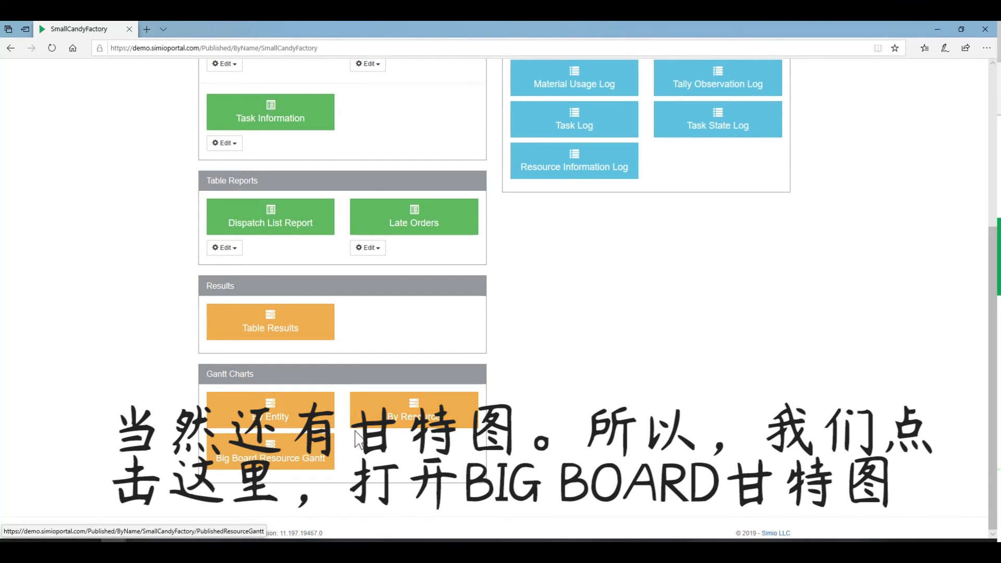
left_click(267, 461)
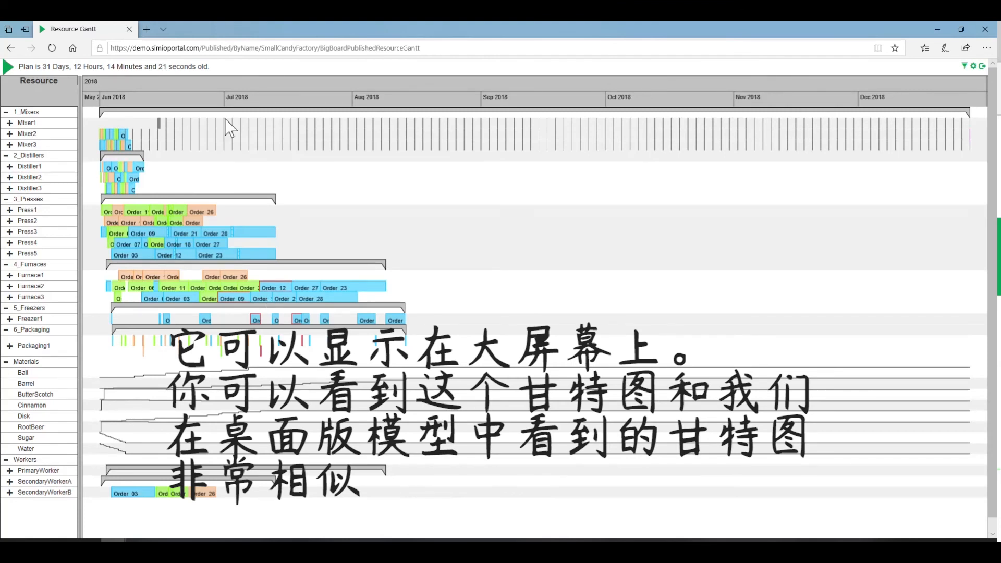
Examine the resource Gantt's timeline at different scales and view the details of Order_21 on Press3
left_click(228, 98)
scroll(242, 92, "down", 1)
left_click_drag(264, 94, 285, 95)
scroll(258, 91, "up", 1)
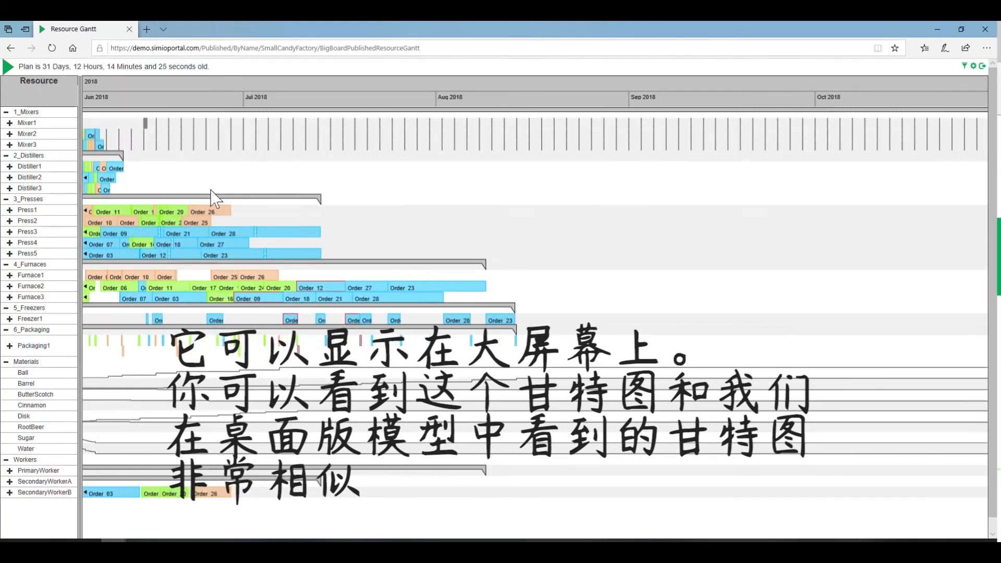
mouse_move(176, 233)
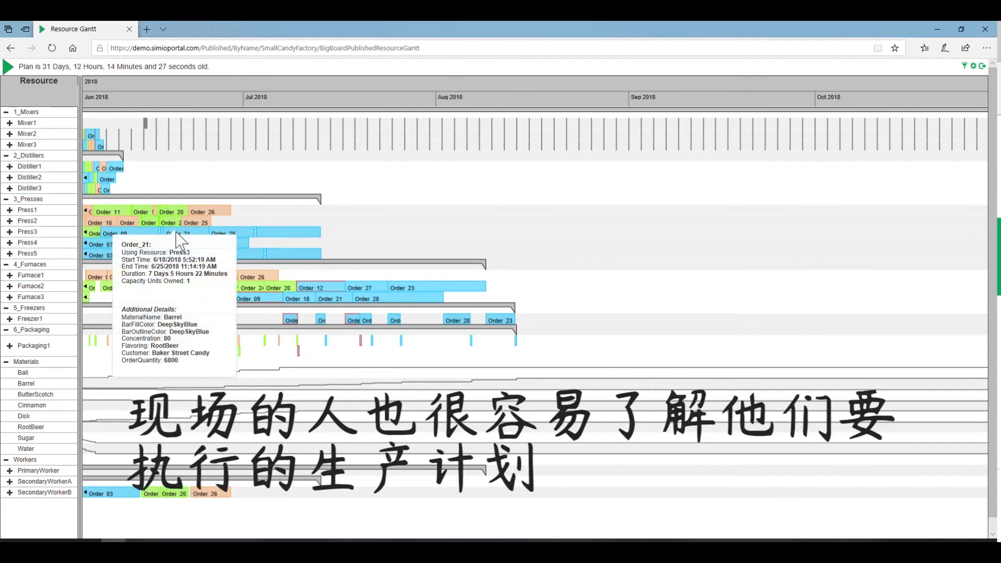
scroll(177, 238, "down", 1)
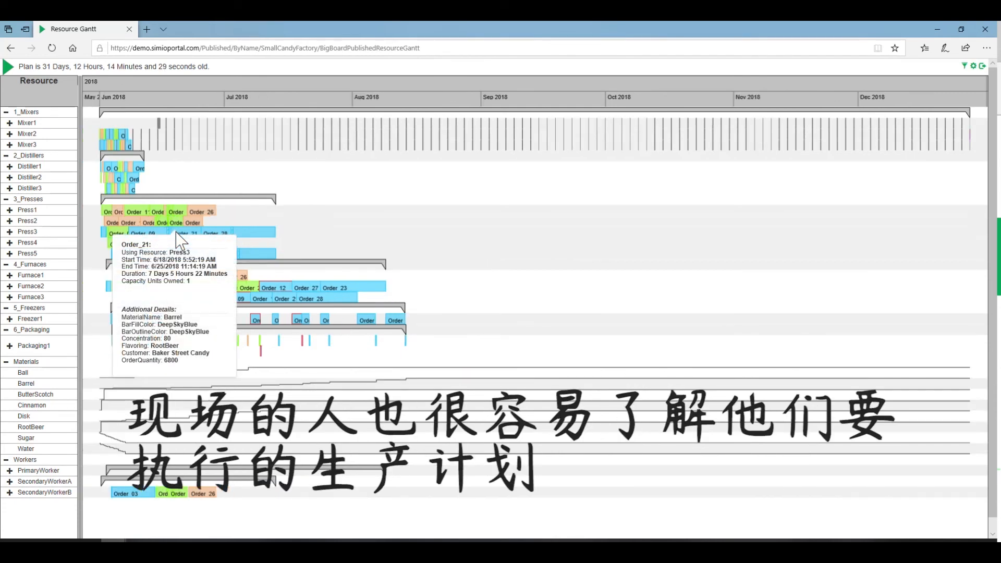